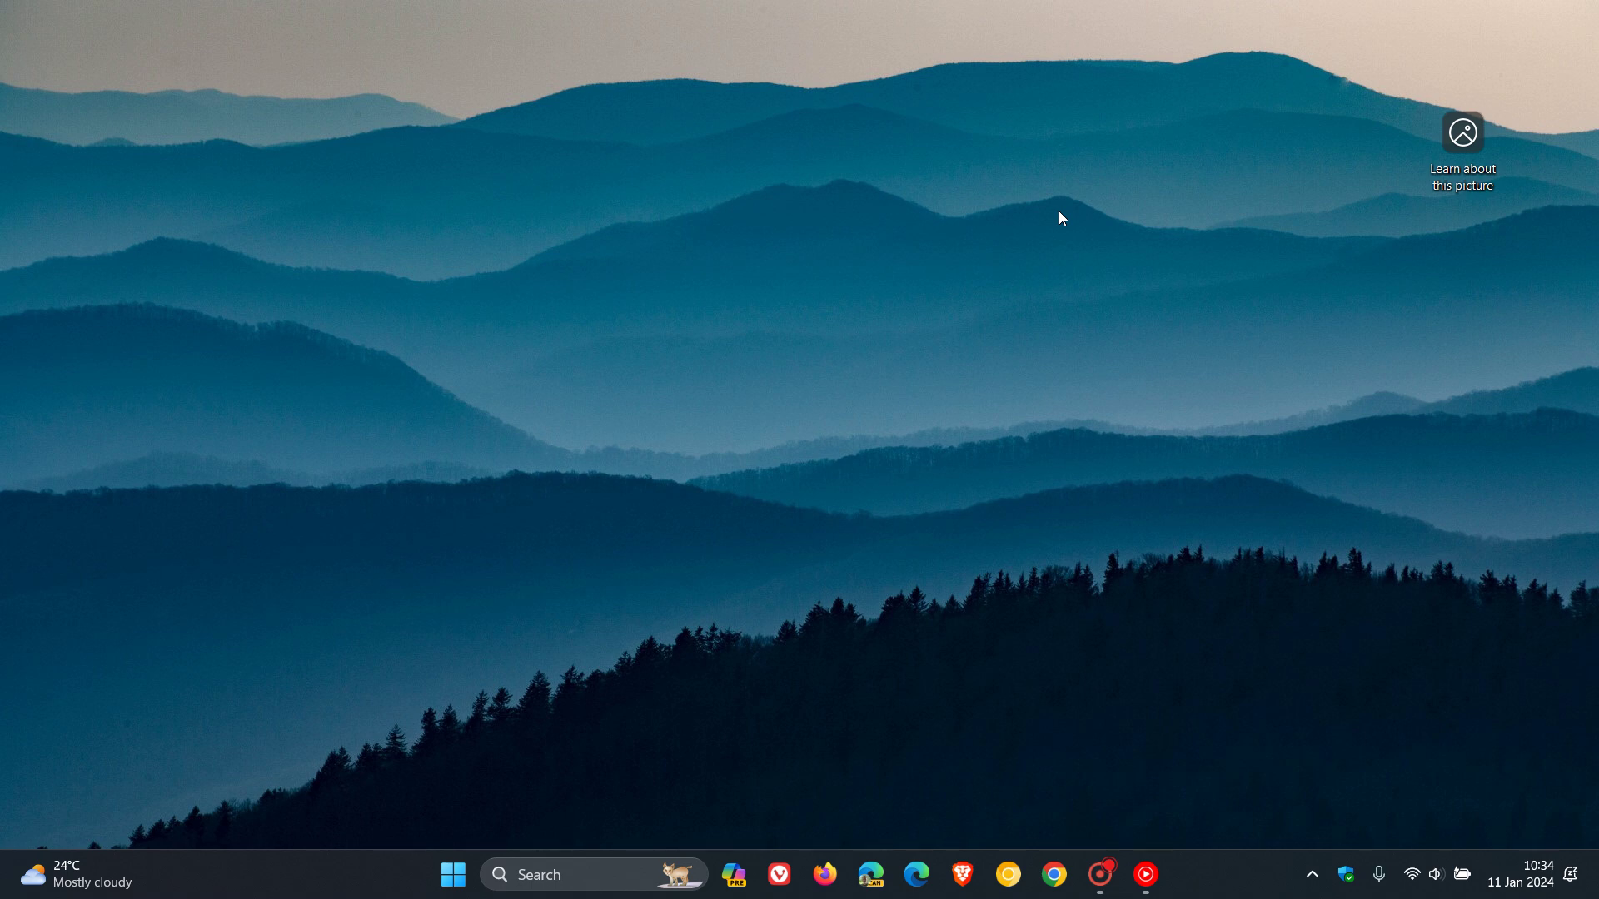
Step: Preview the rice-field Spotlight wallpaper, then return to the misty mountains picture
double_click(1462, 137)
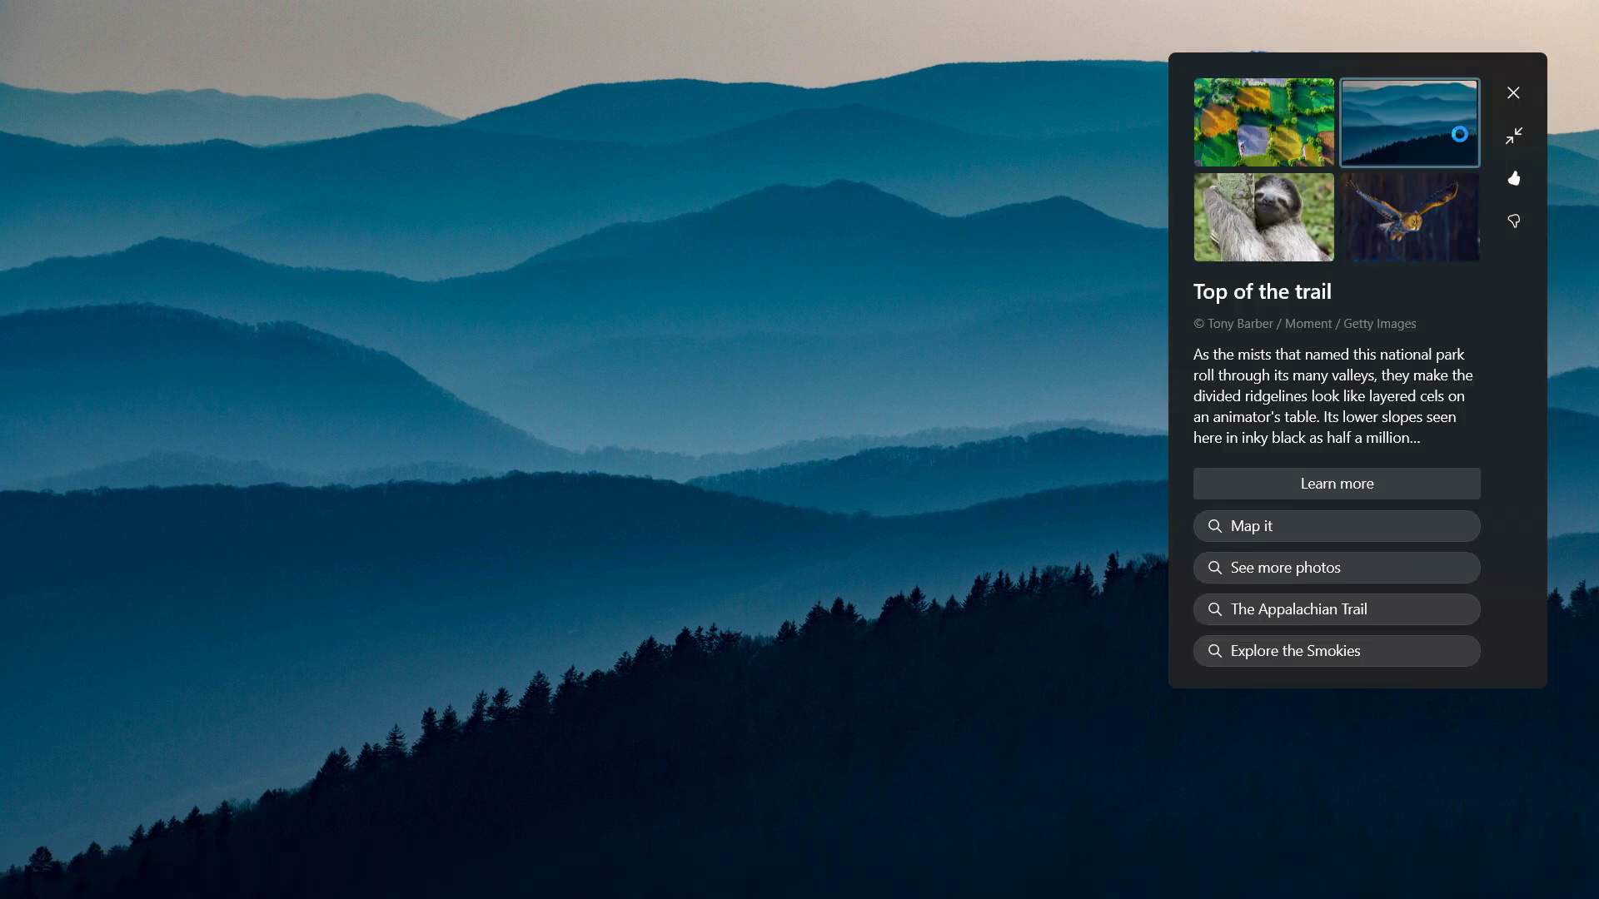
click(1264, 108)
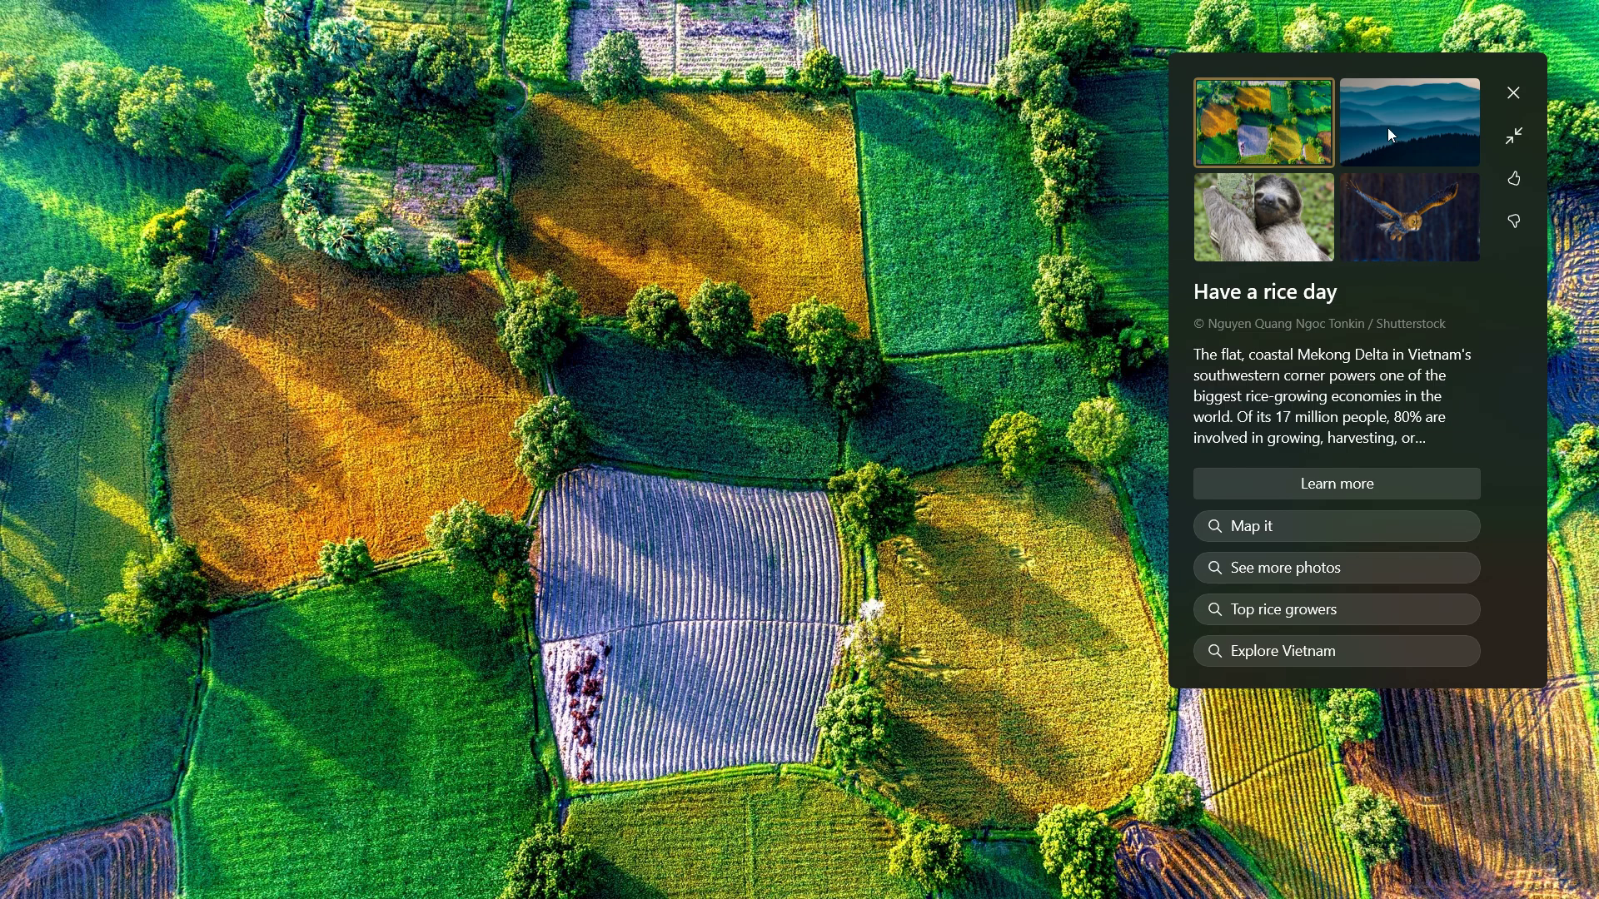
click(1412, 128)
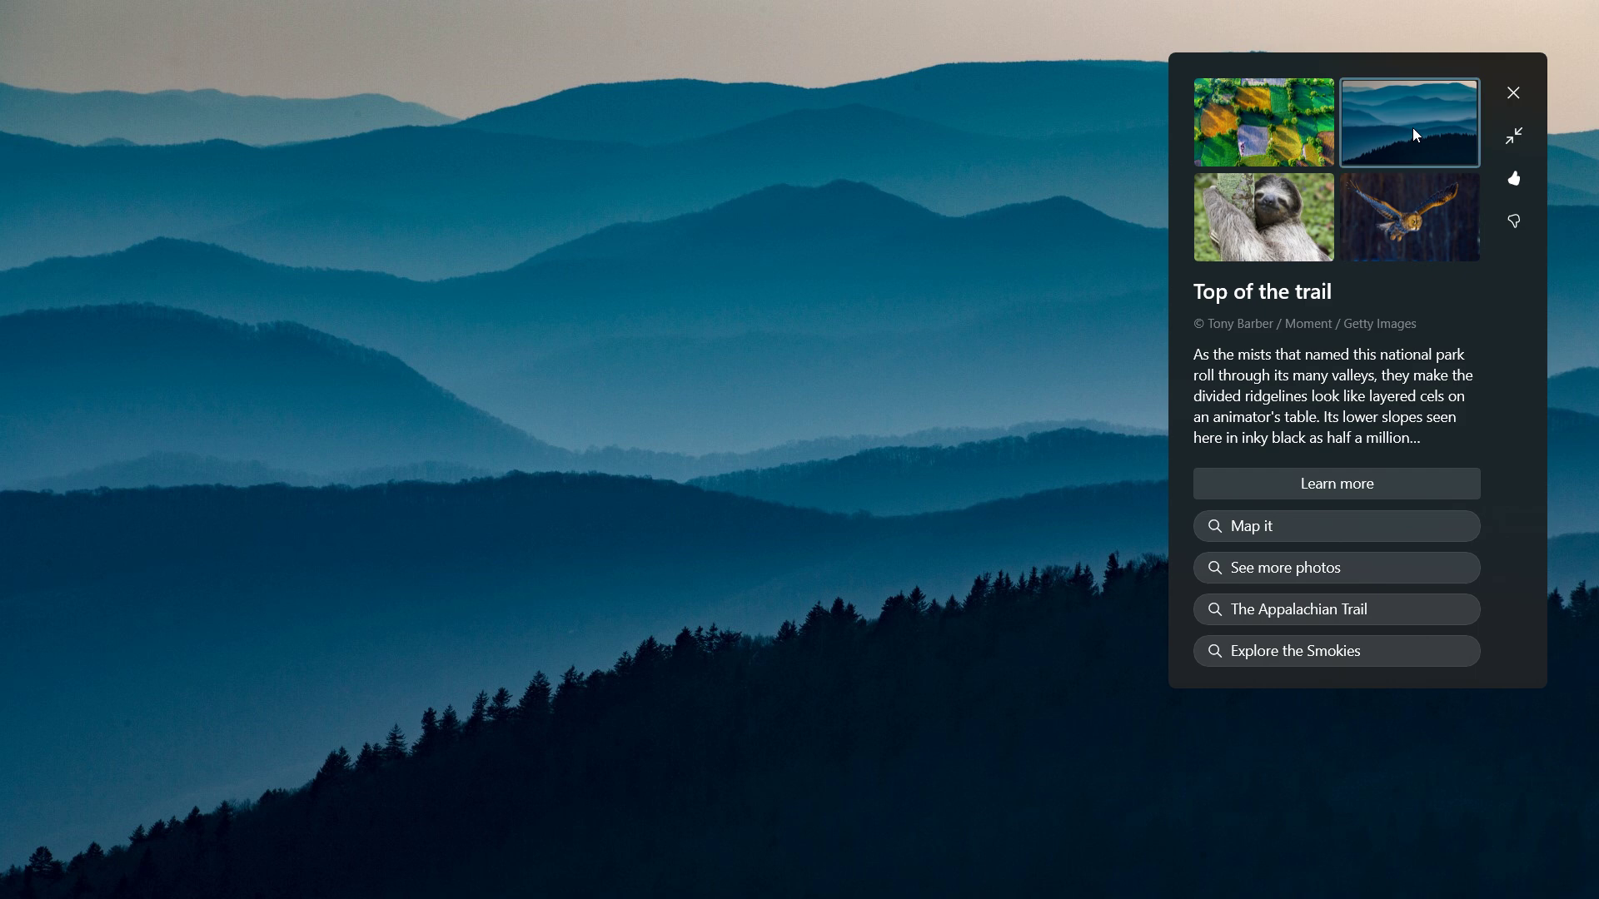
click(846, 312)
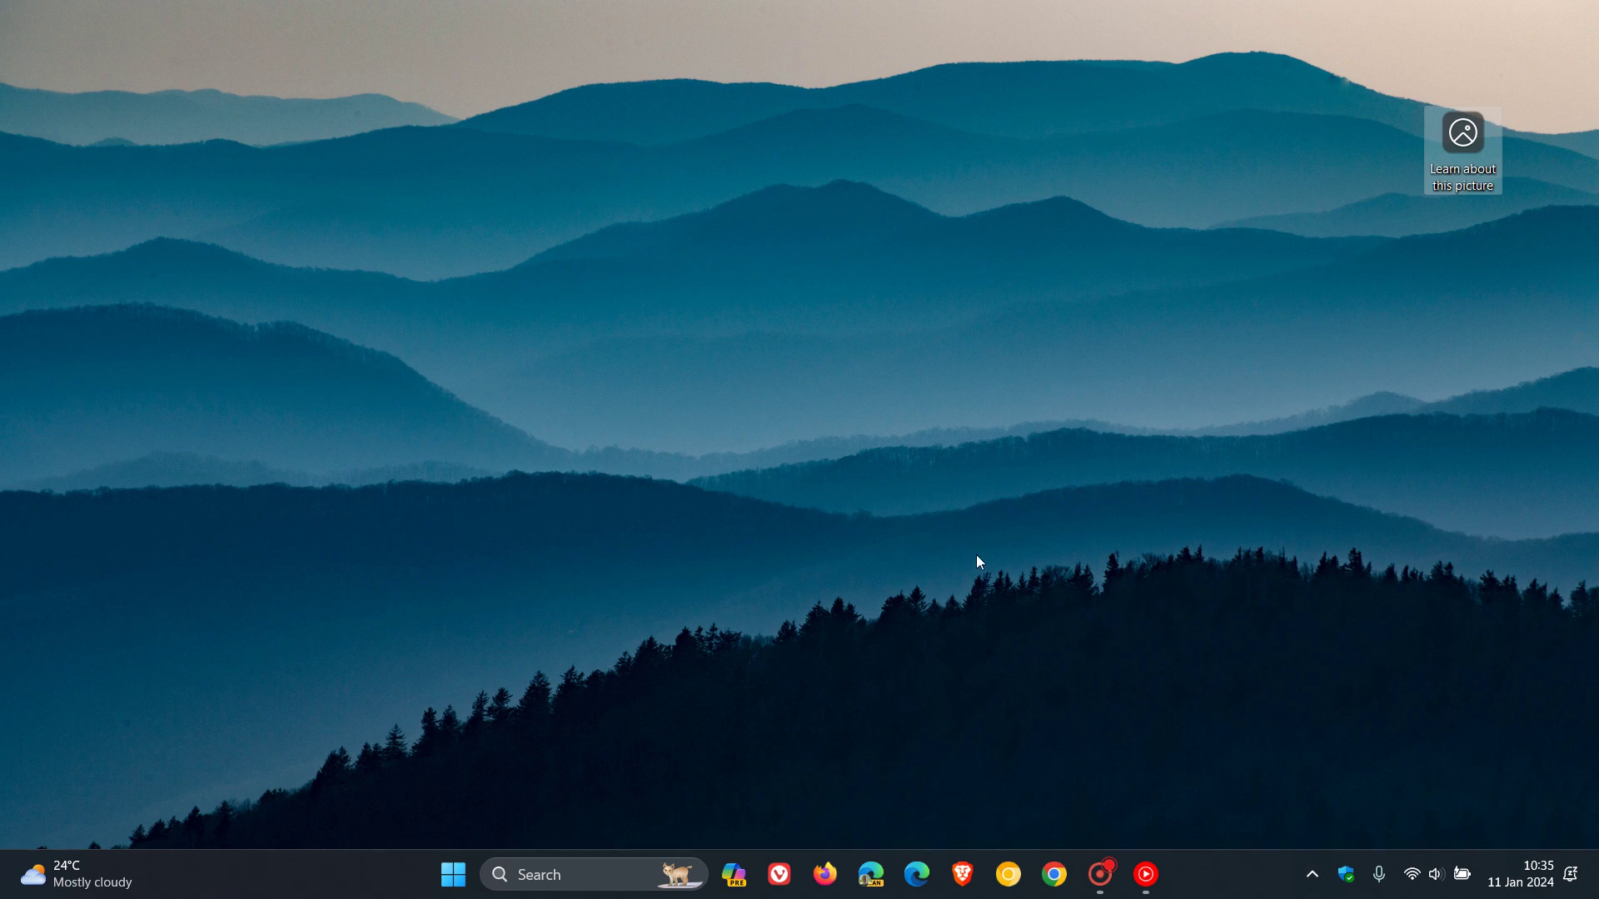
Step: Cycle the wallpaper through the owl, sloth and rice-field pictures, ending on misty mountains
click(1463, 132)
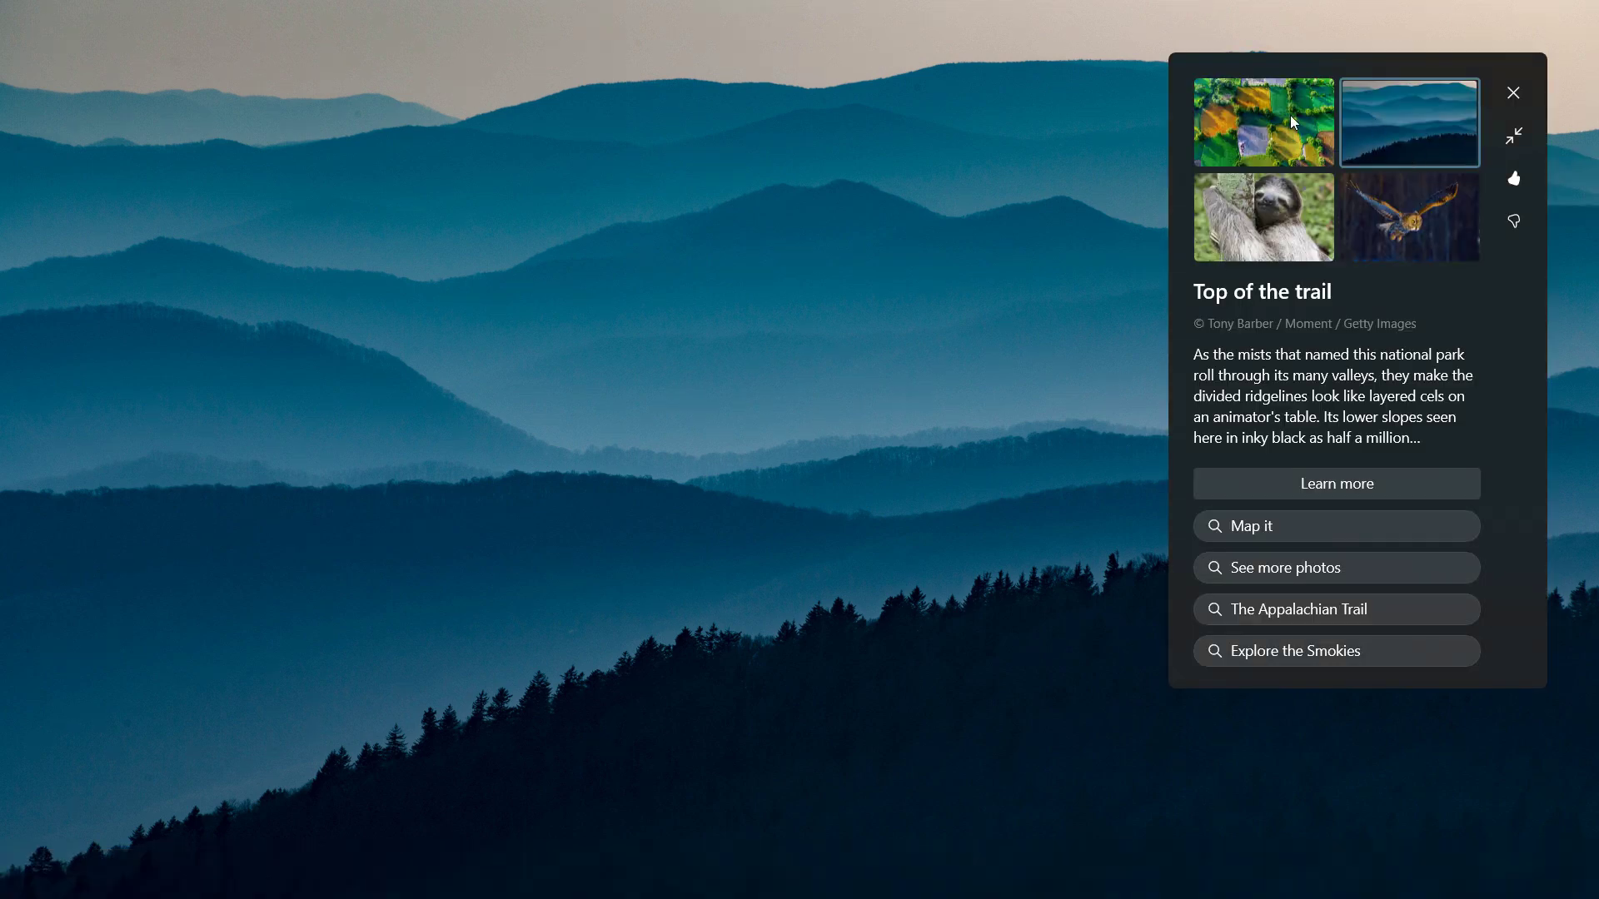
click(1442, 203)
click(1282, 224)
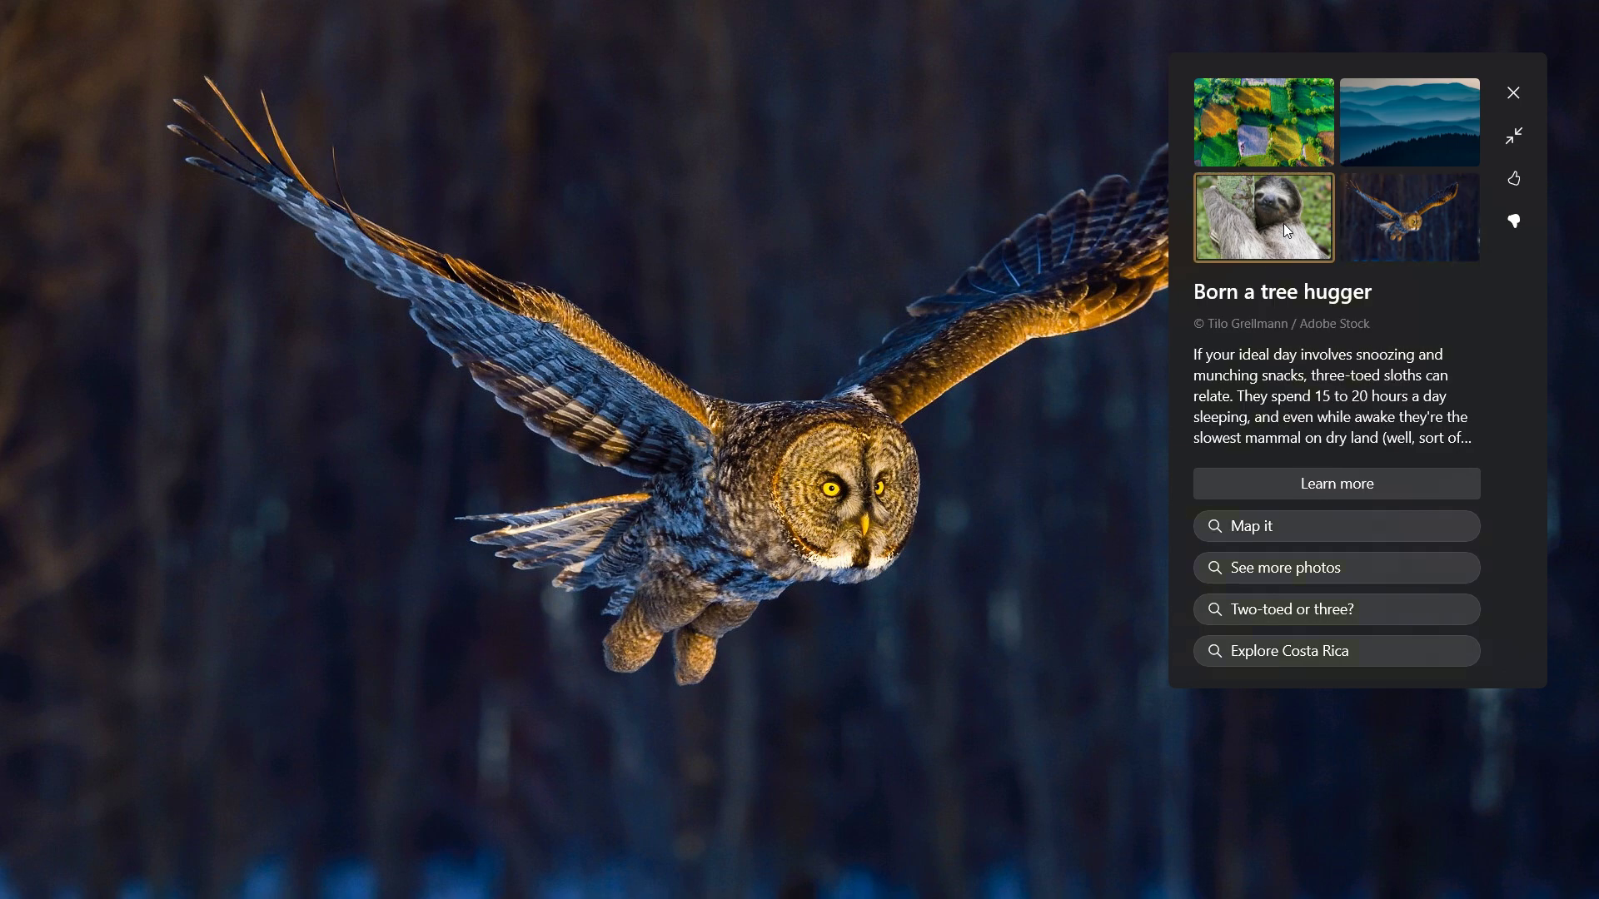
click(1265, 134)
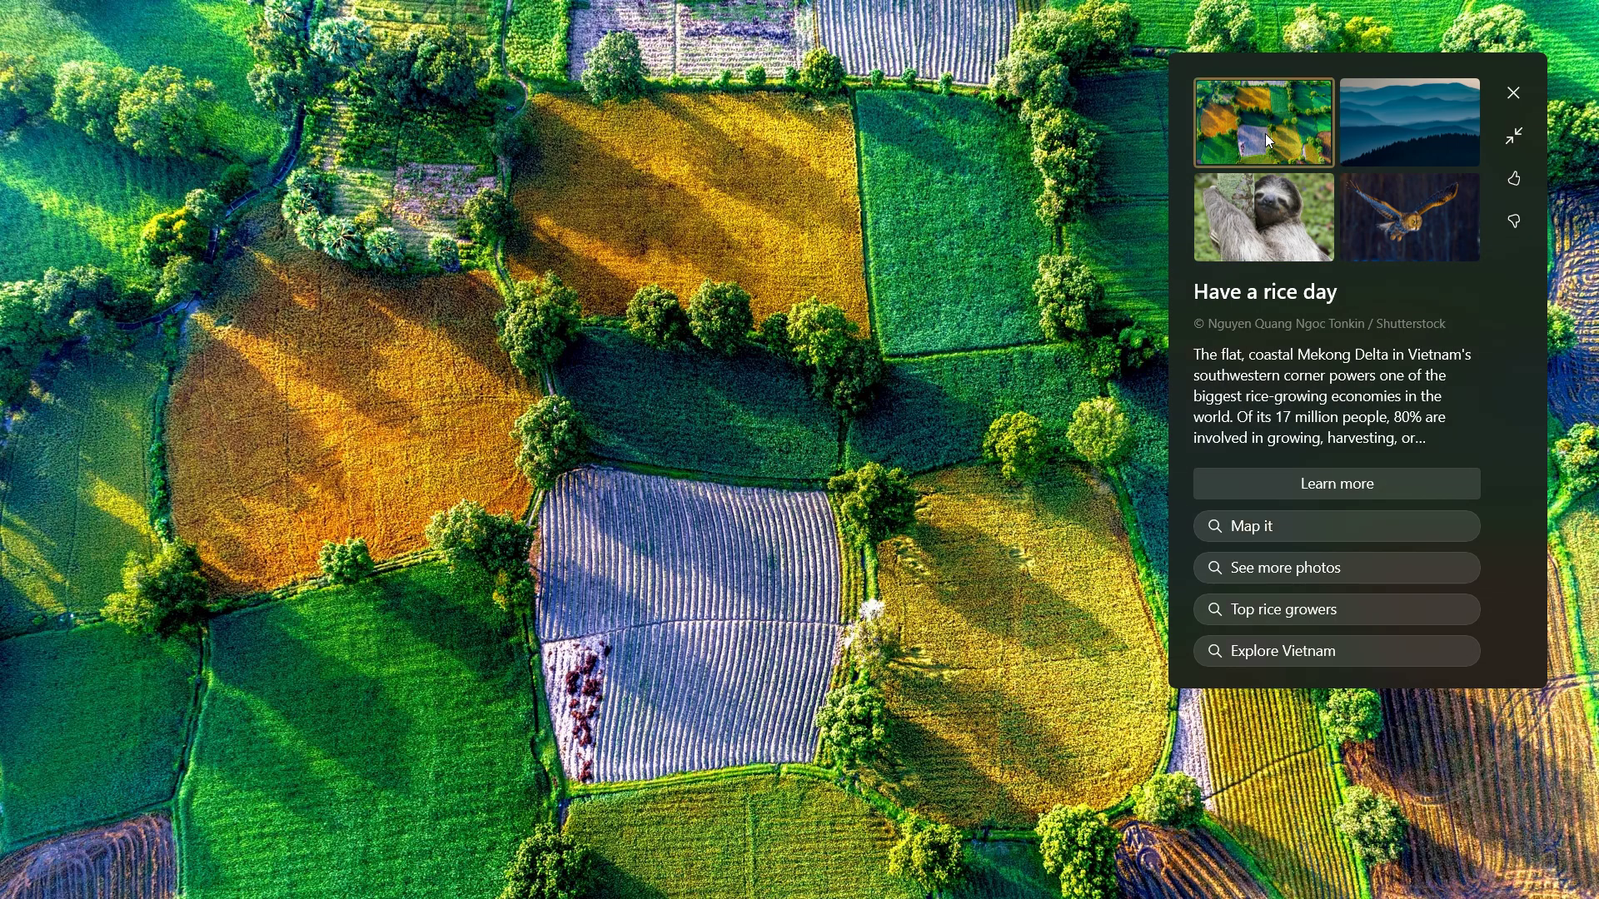
click(1406, 122)
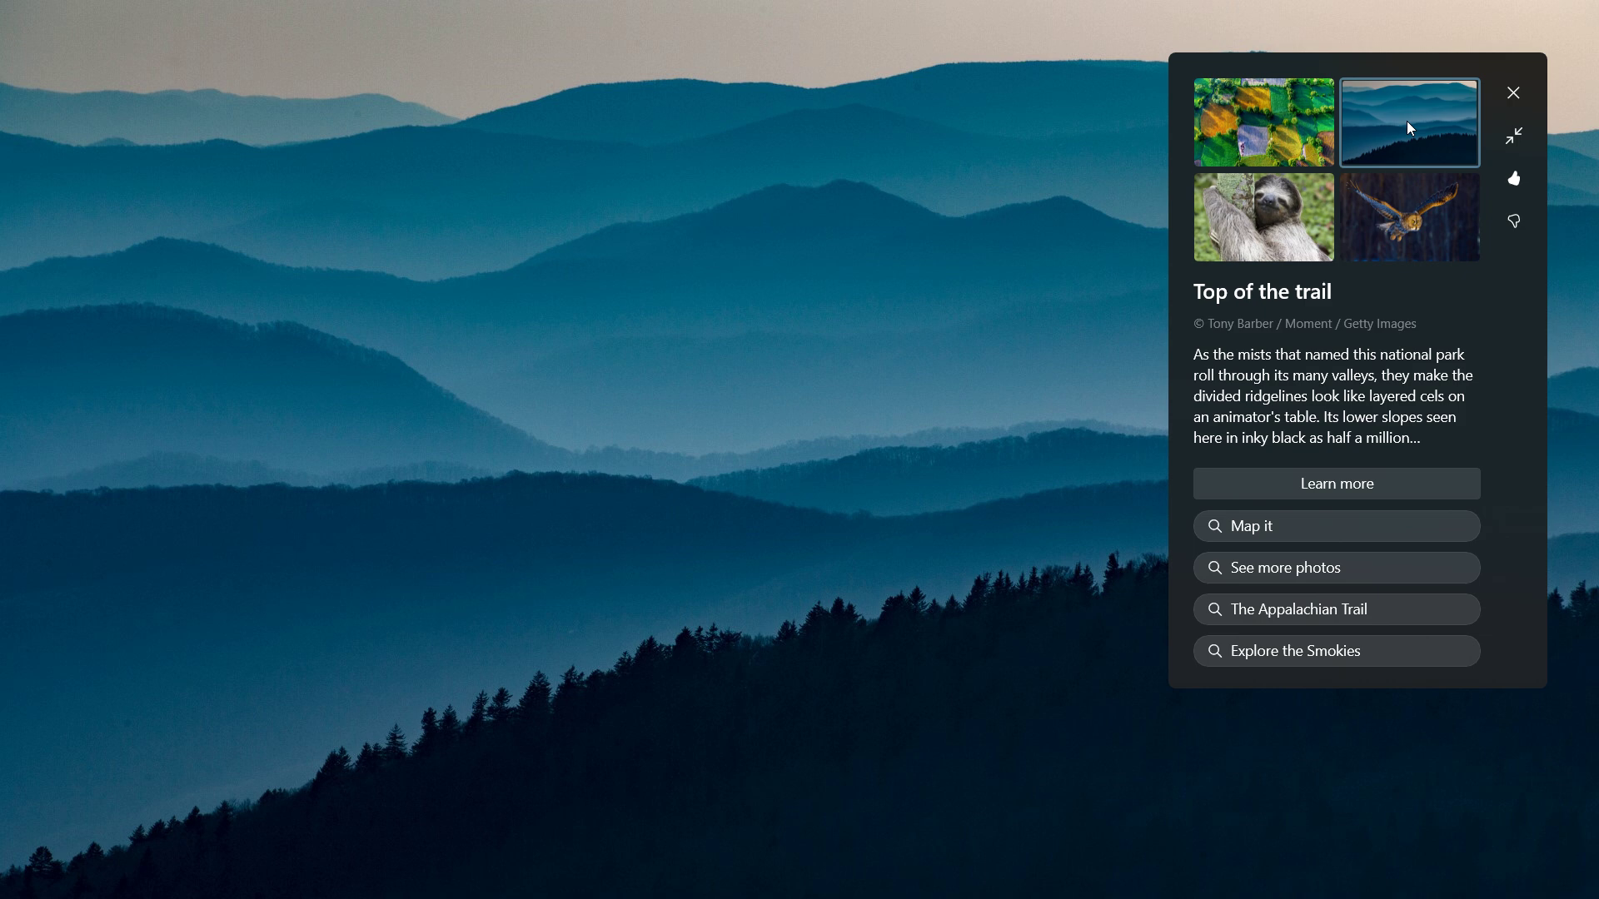
click(889, 313)
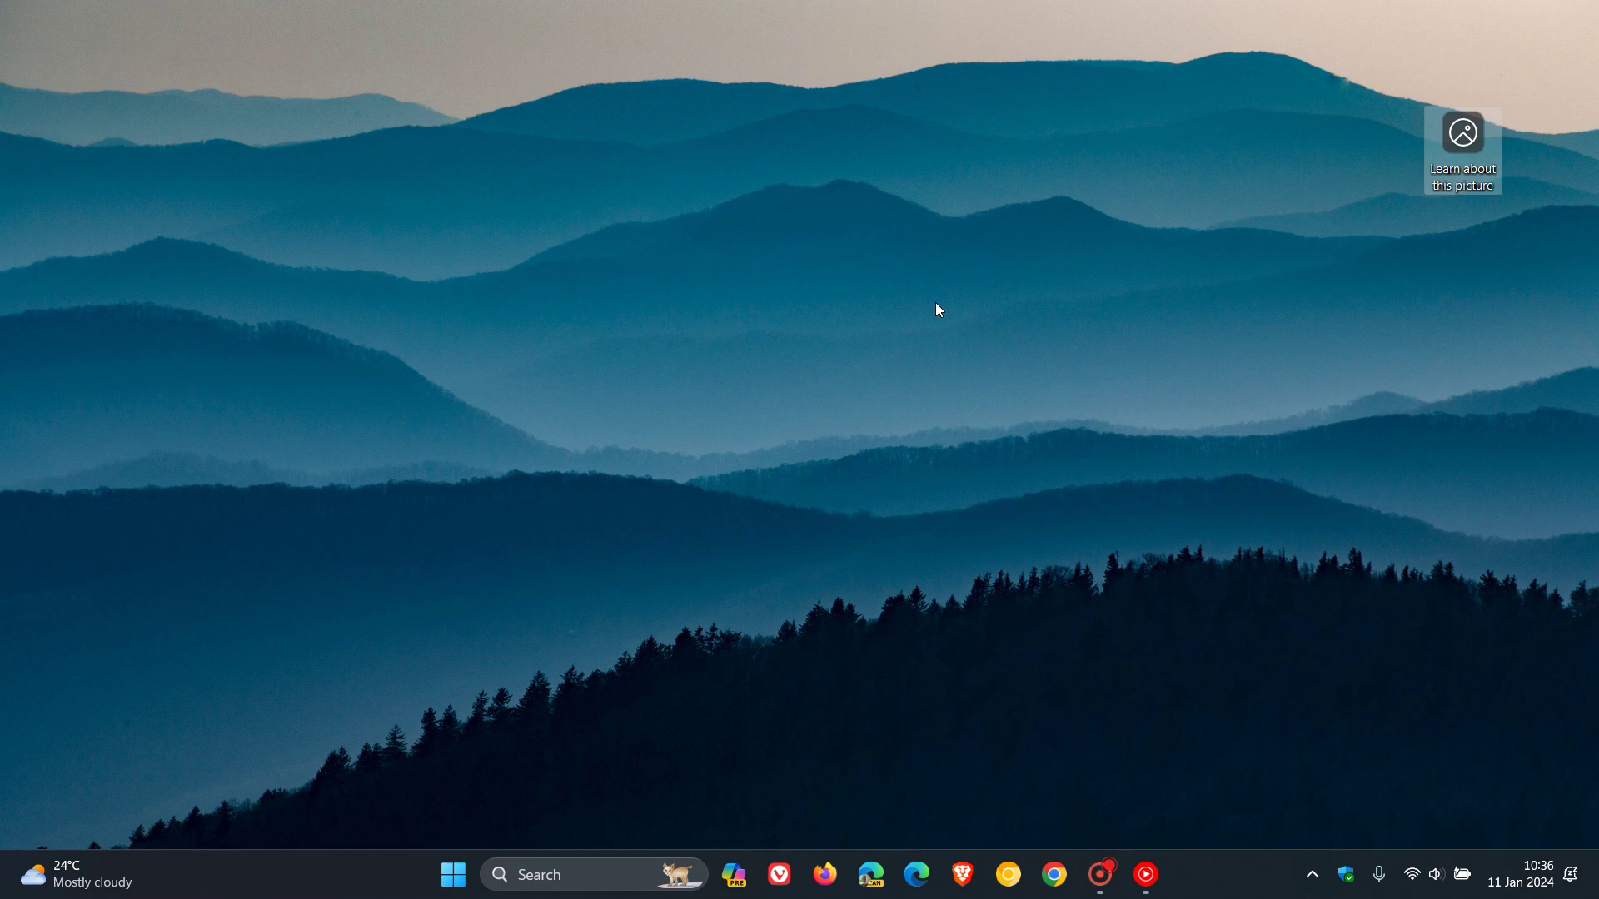
Step: Switch the wallpaper to the rice-field picture, then back to the misty mountains
double_click(1463, 148)
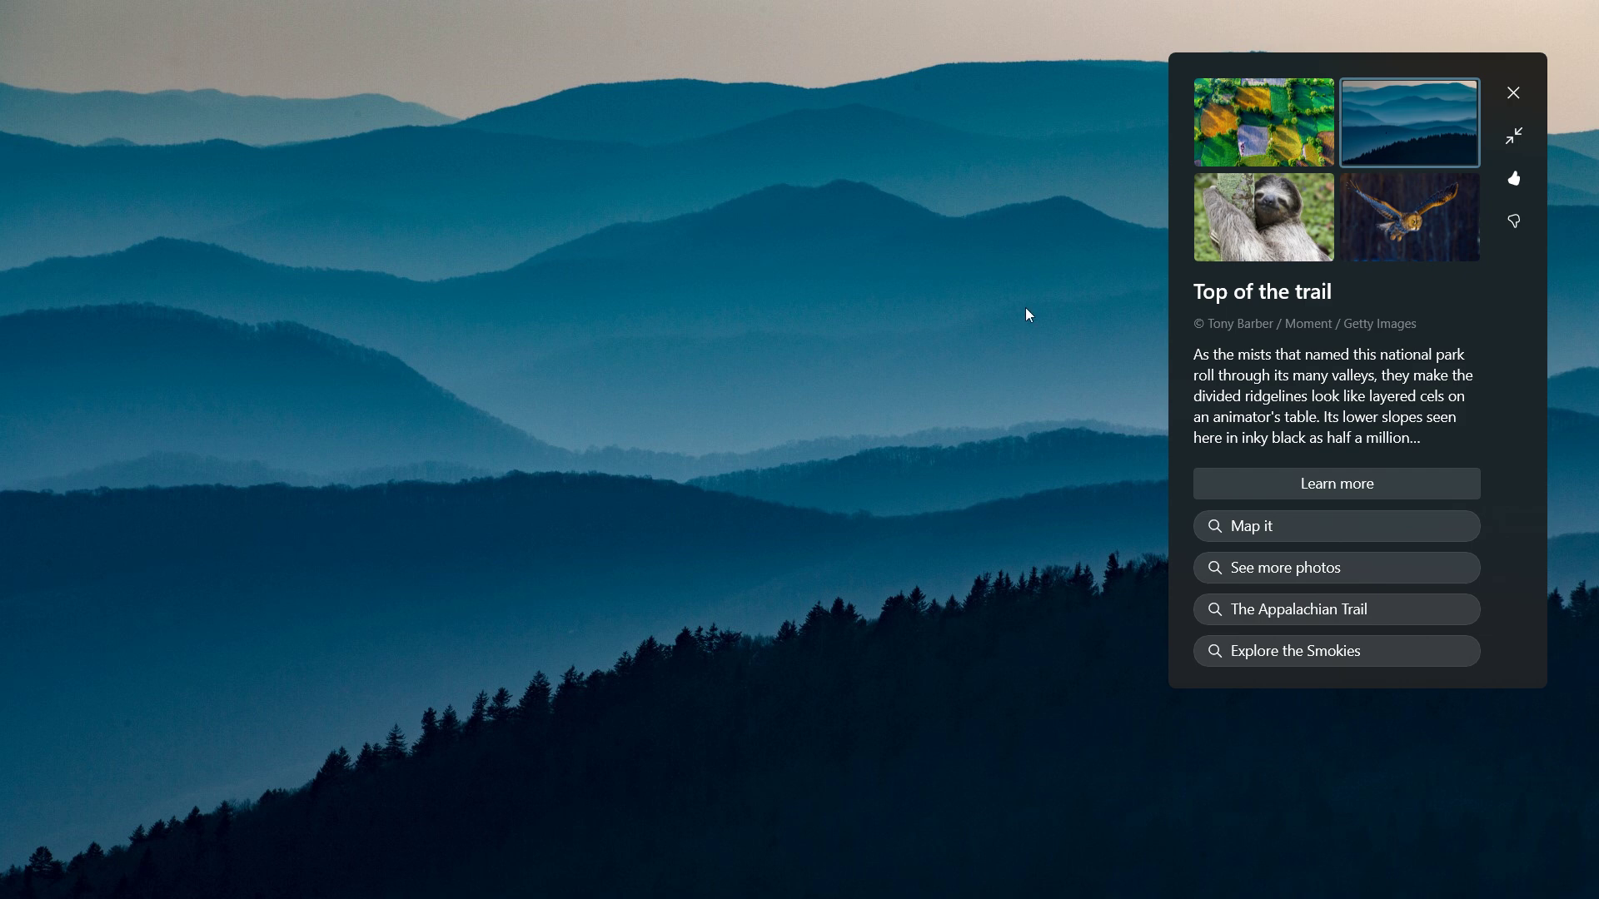
click(1273, 113)
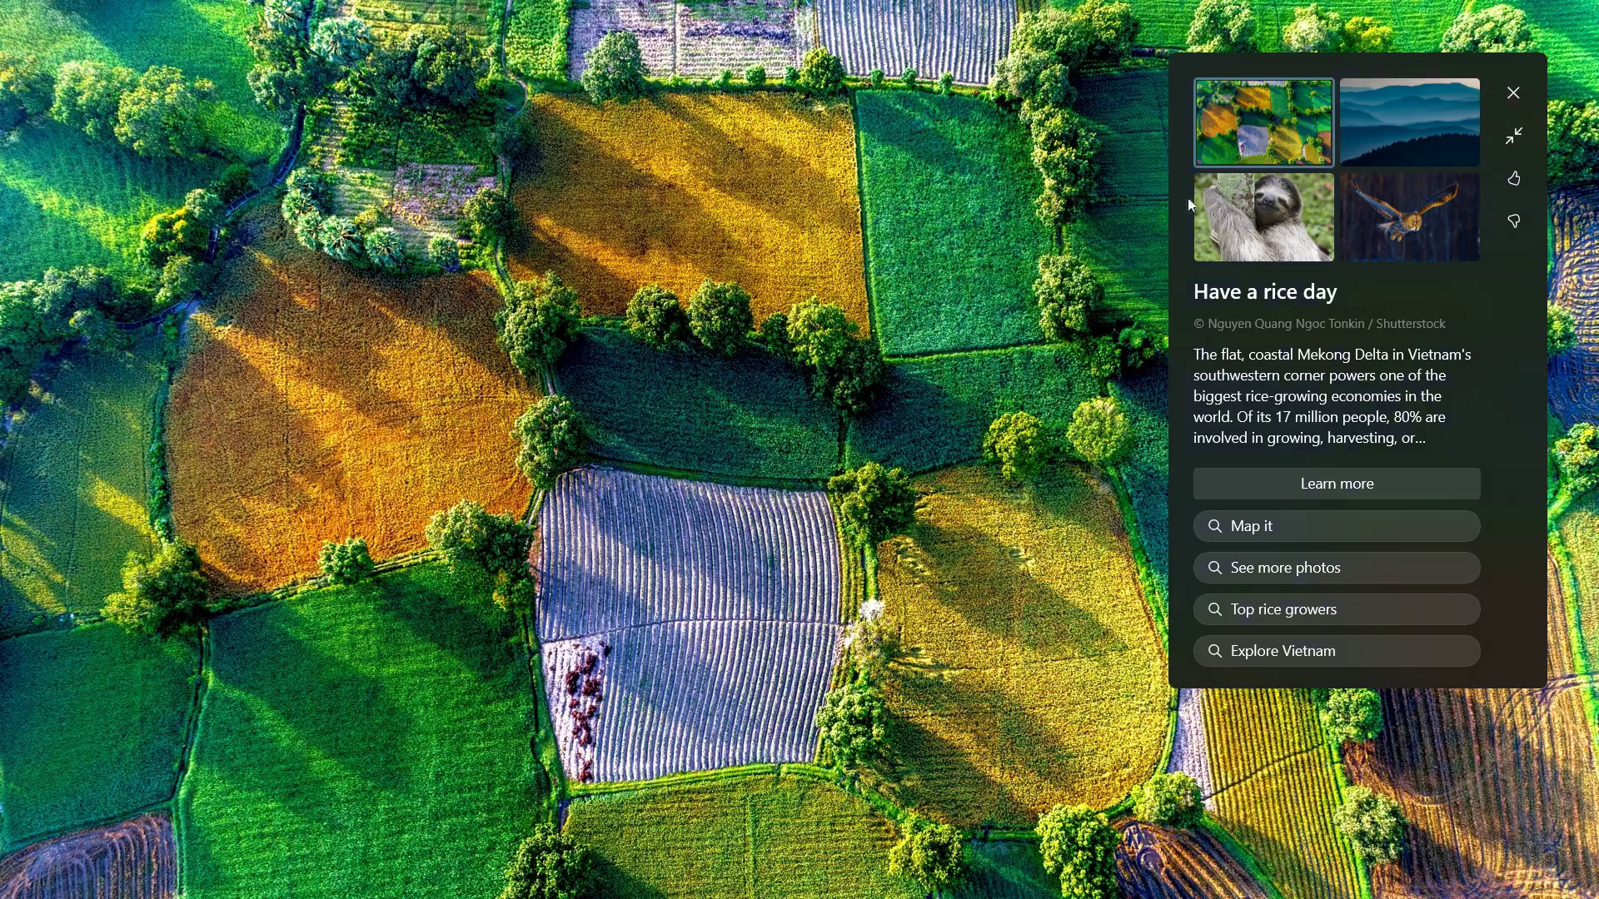
click(890, 430)
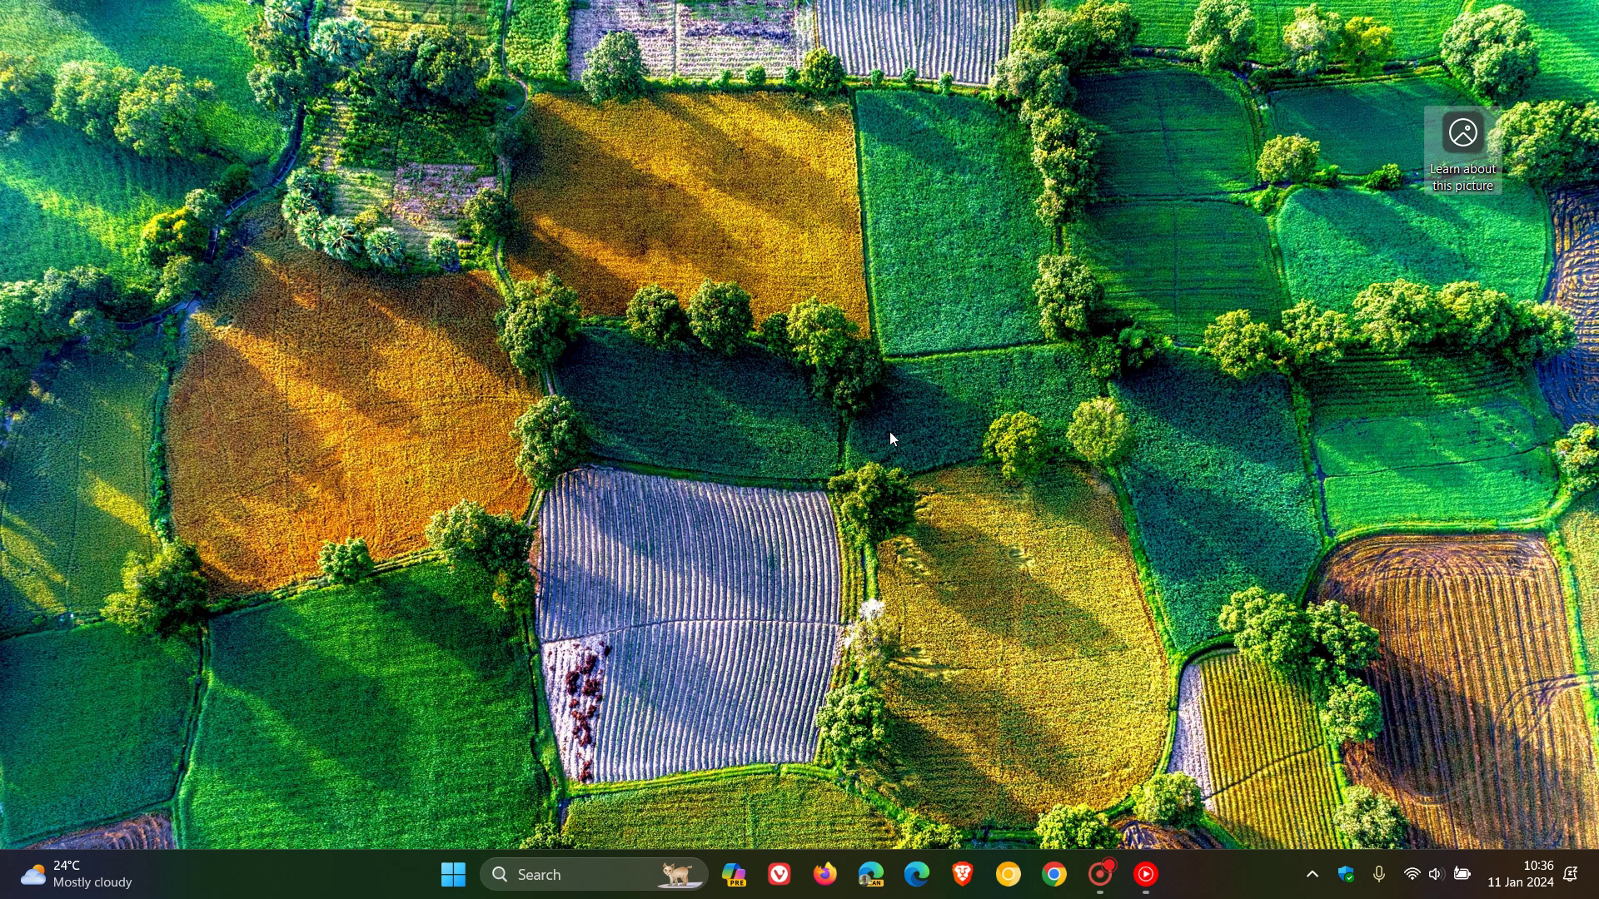
click(1464, 142)
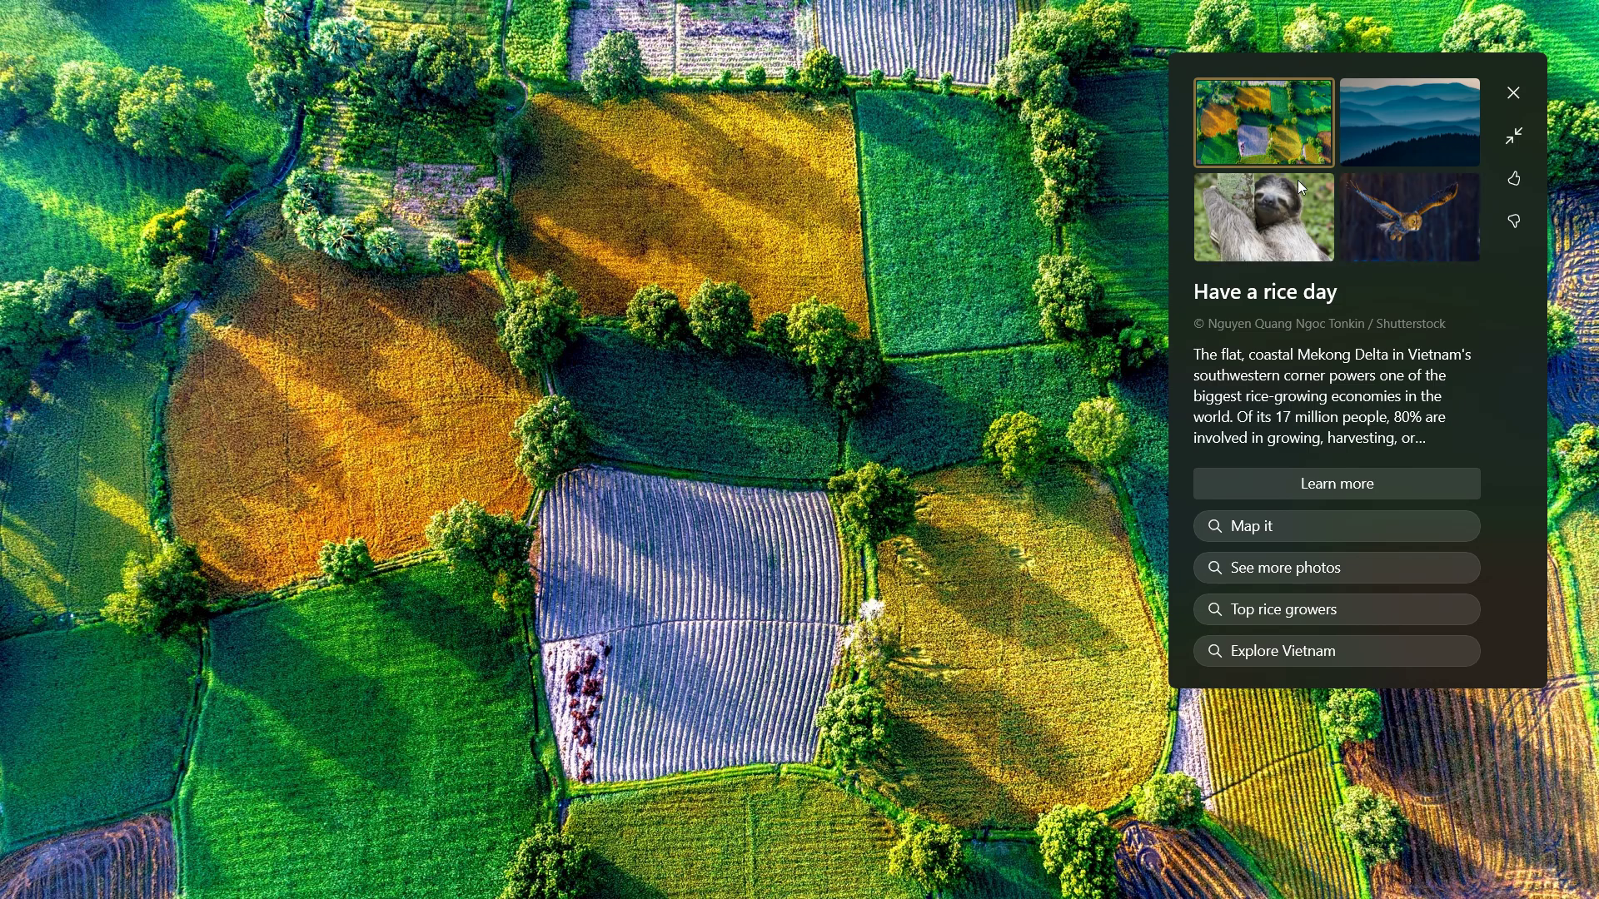
click(1392, 121)
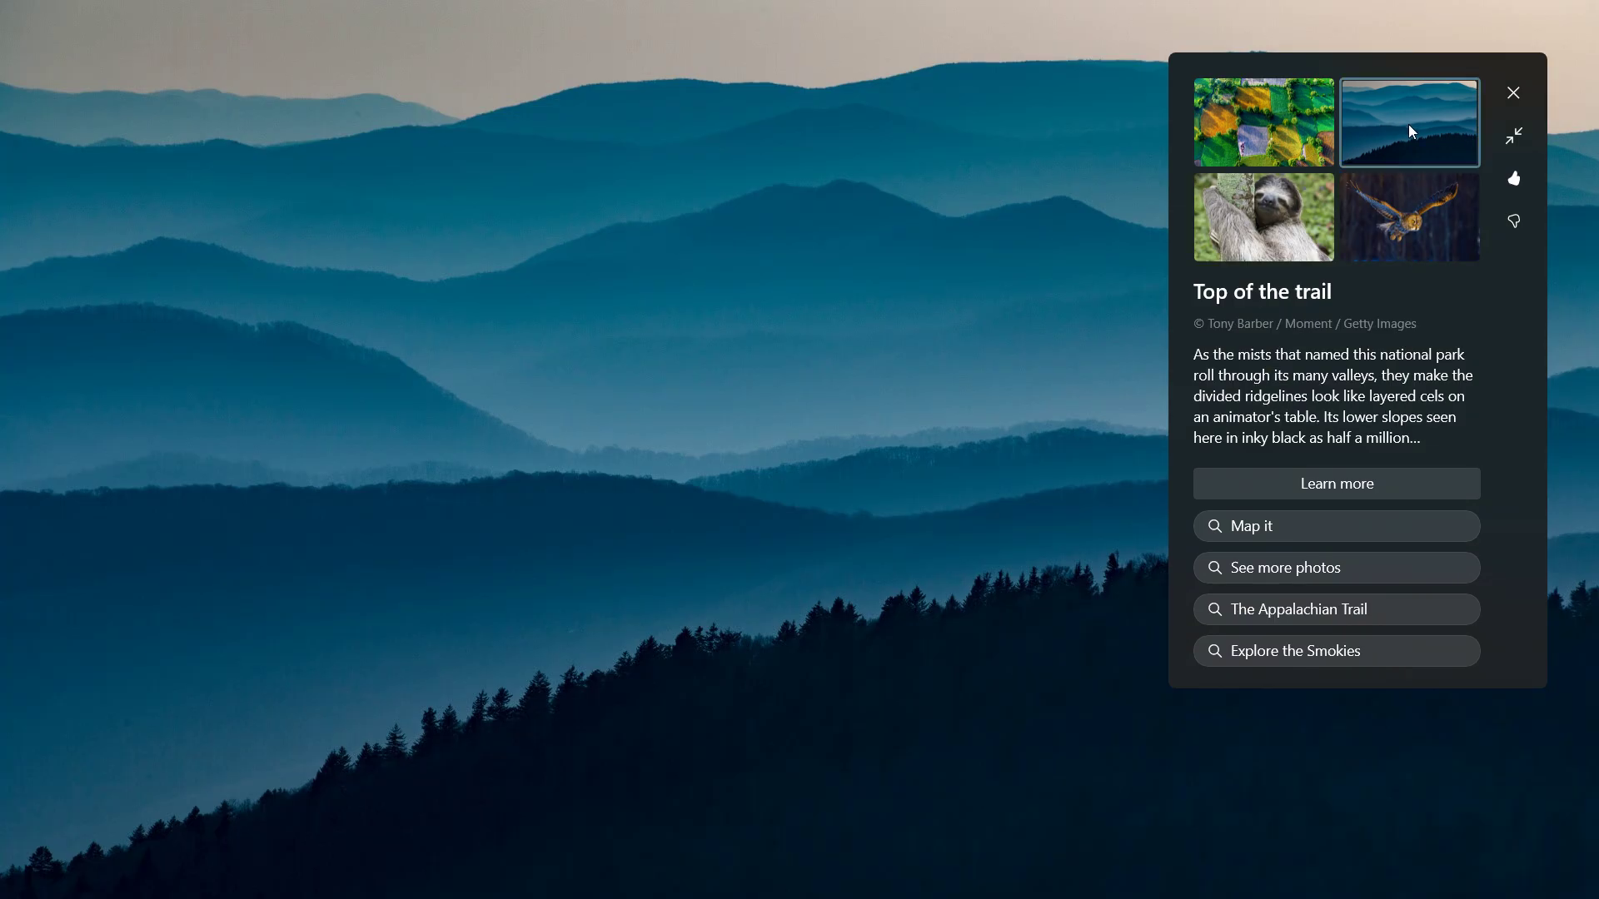
click(905, 310)
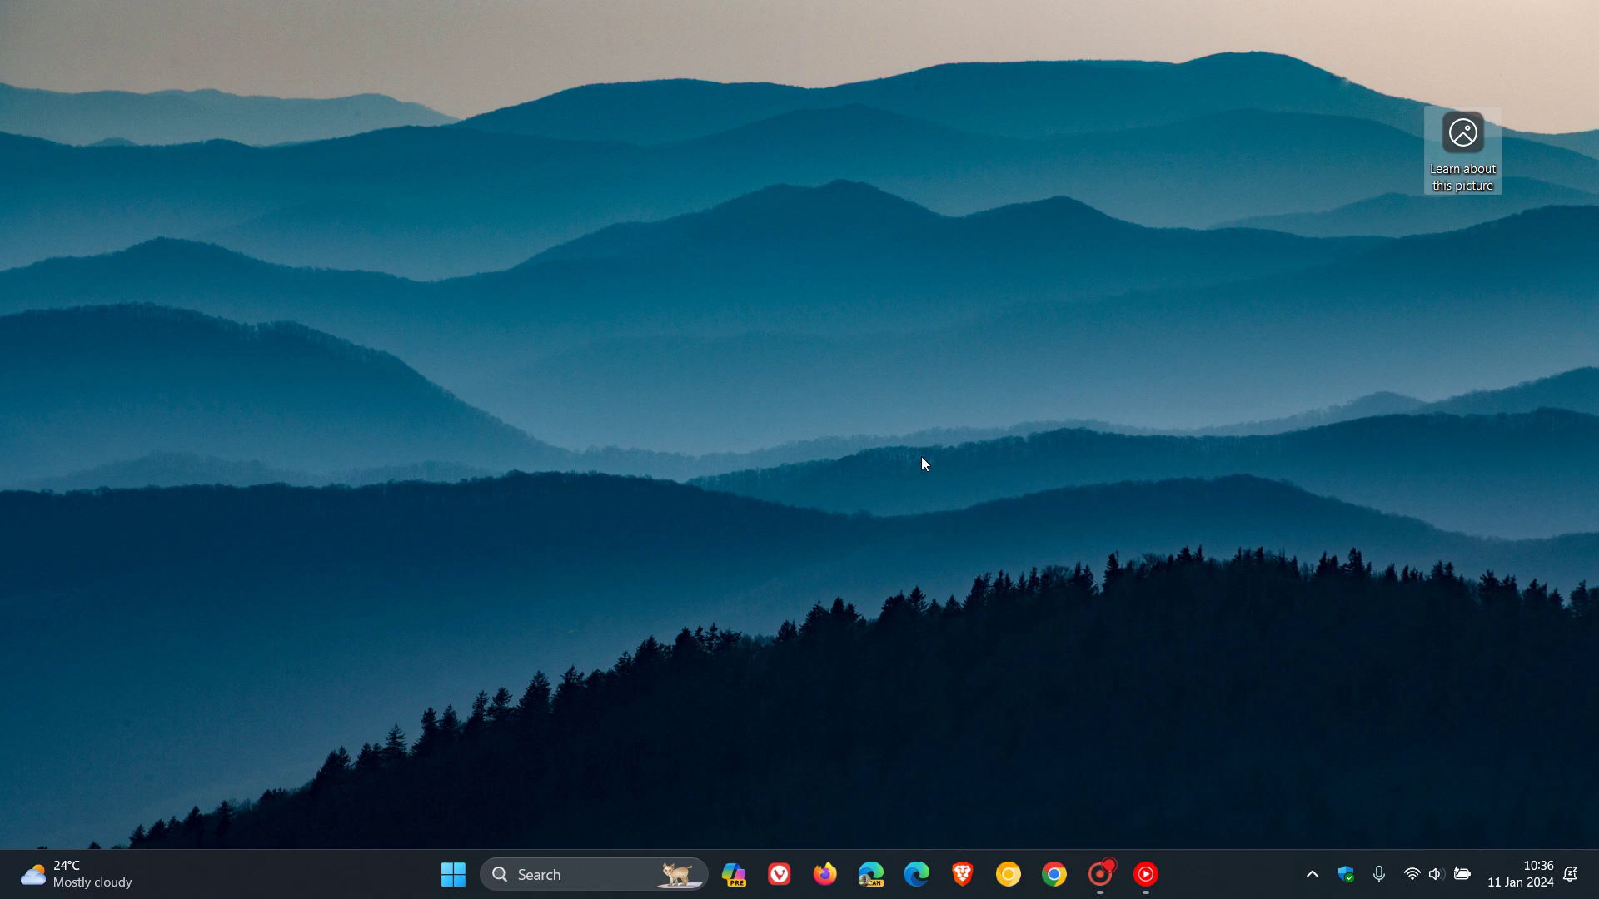
Step: Change the desktop background type to Slideshow, dismissing the picture backup suggestion
click(452, 874)
click(1016, 807)
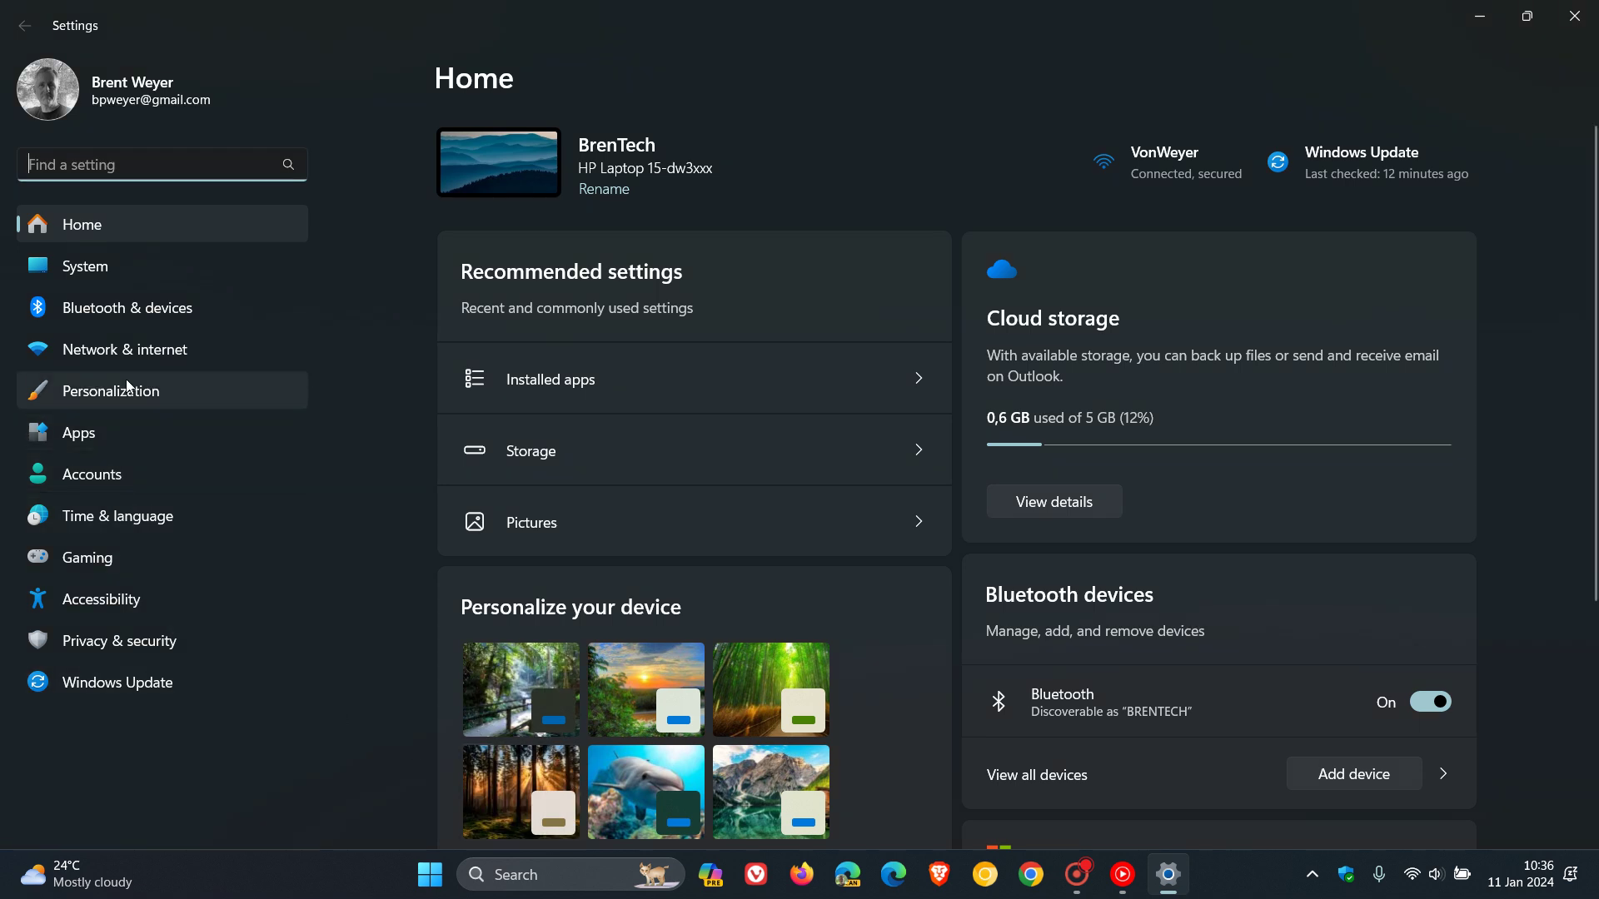
click(128, 390)
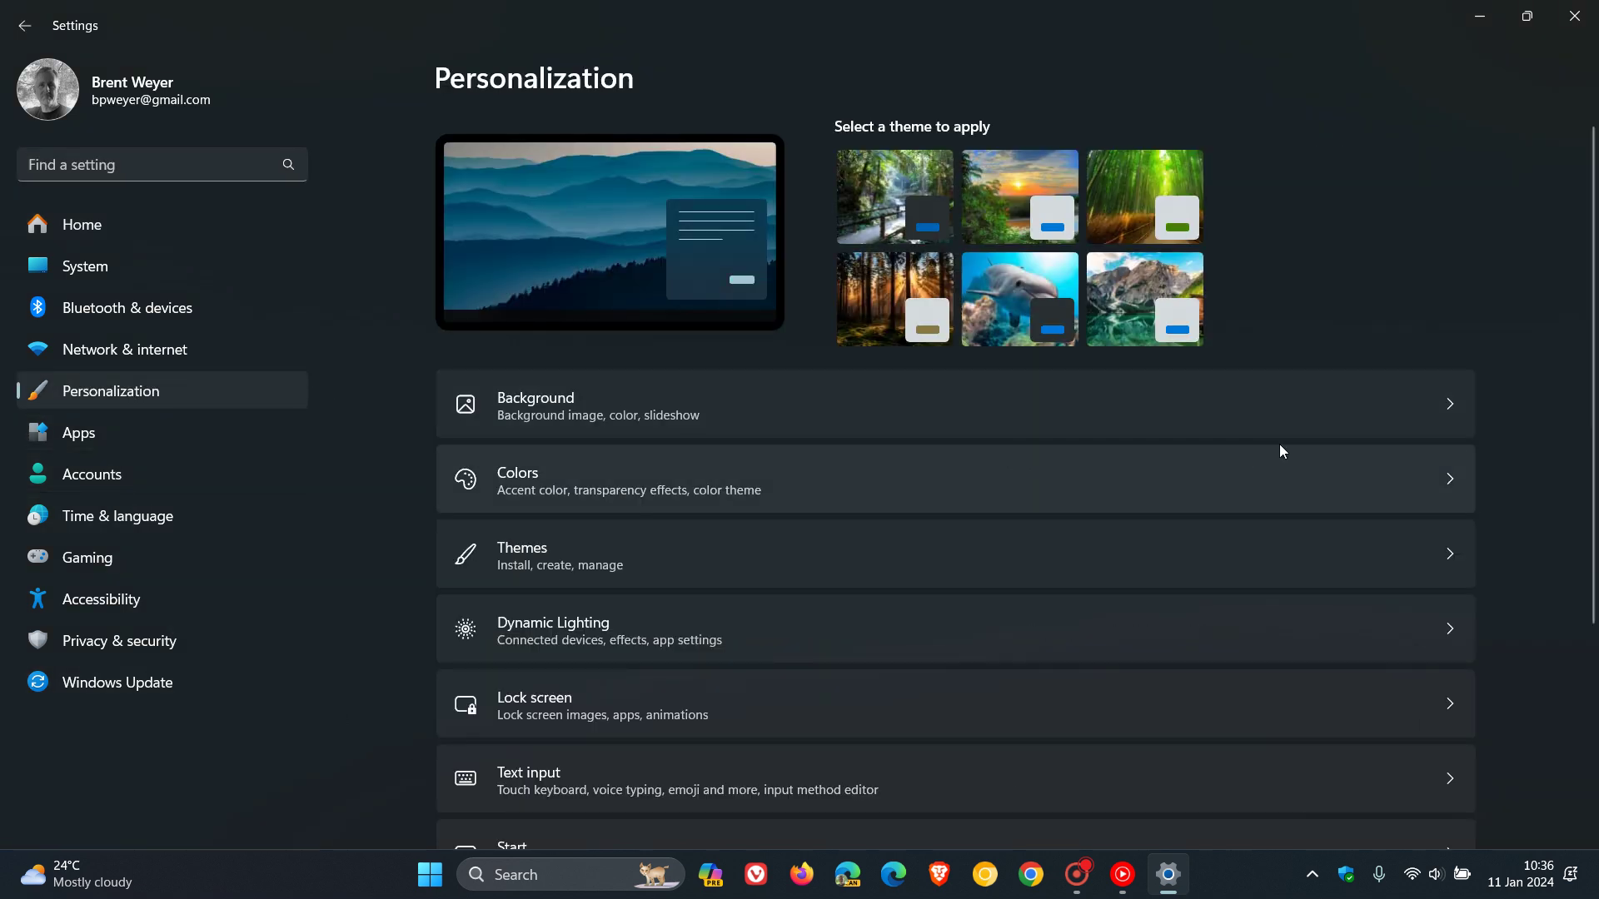
click(1290, 417)
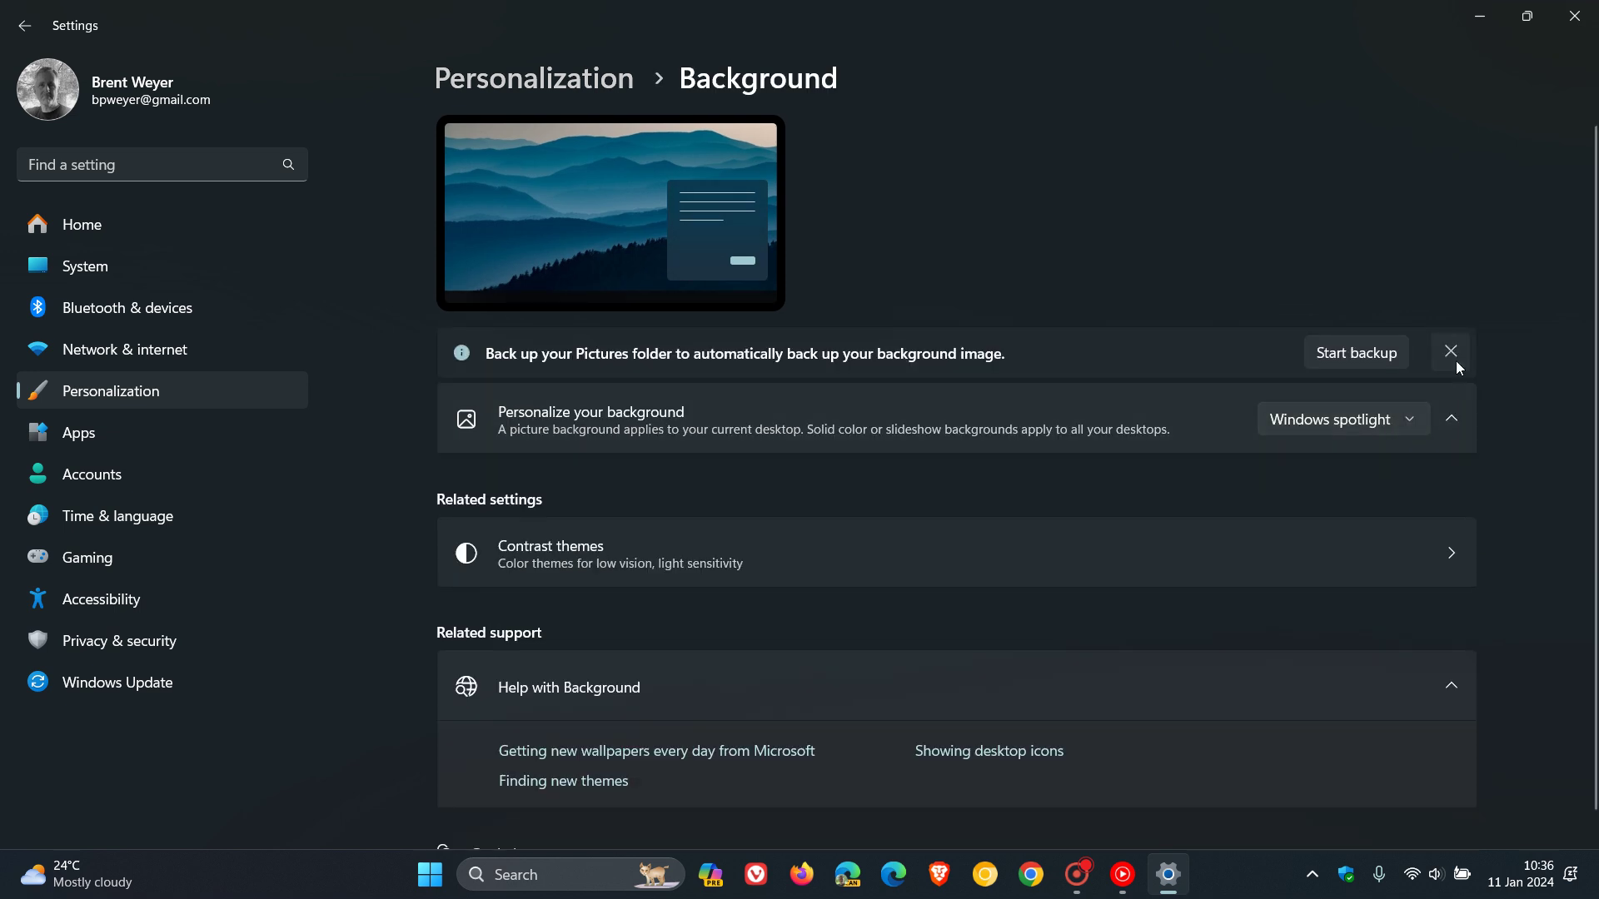
click(1451, 353)
click(1344, 362)
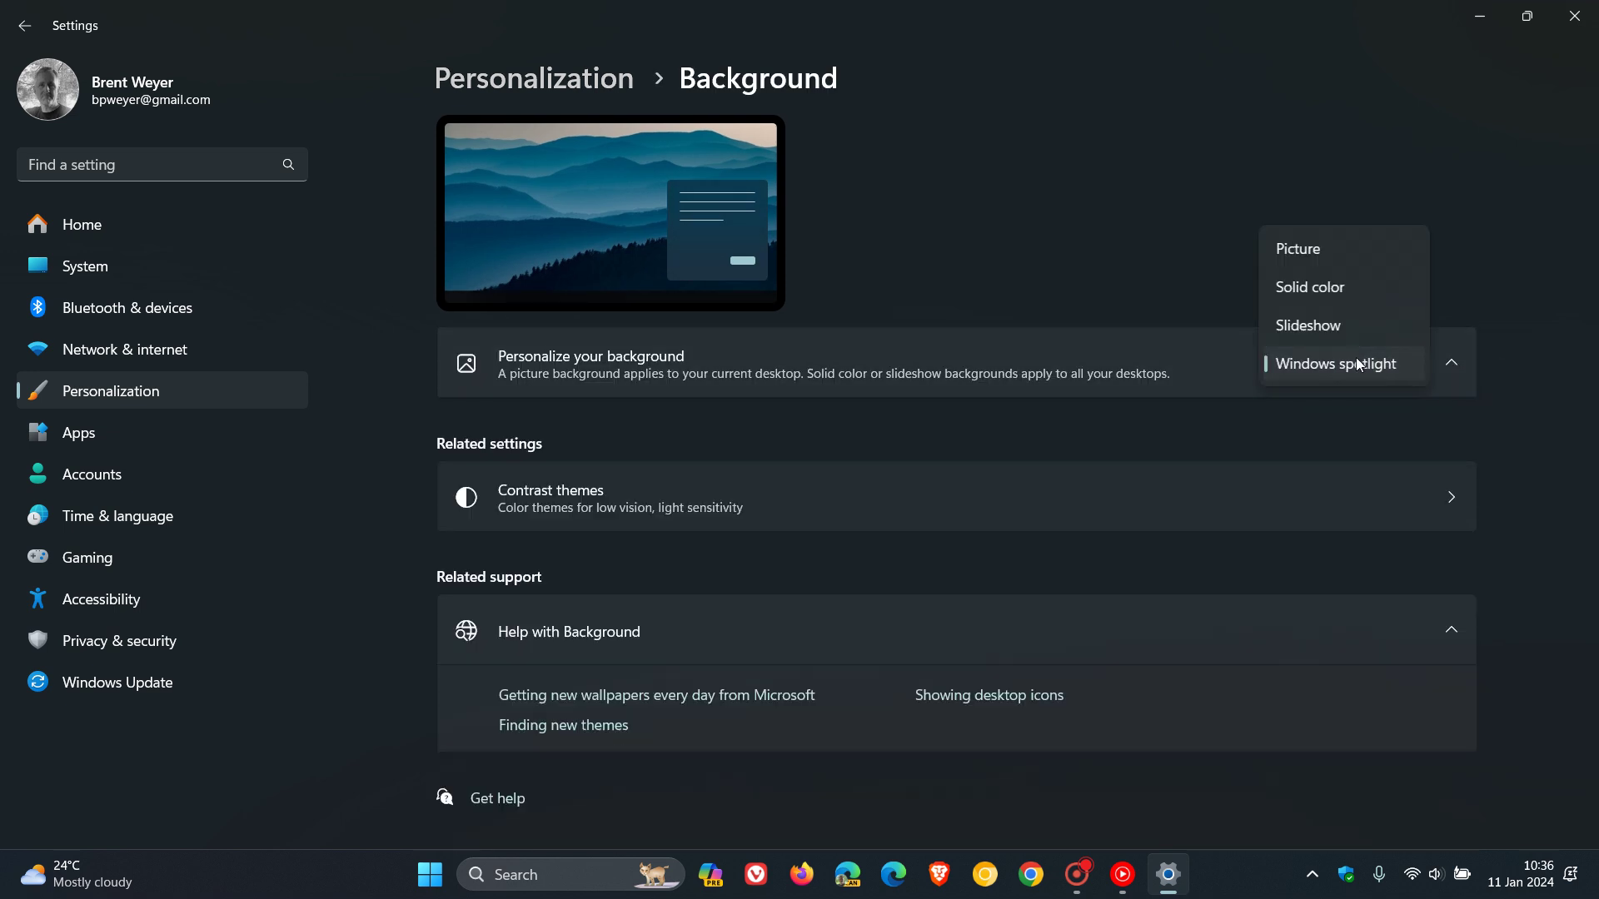
click(1317, 324)
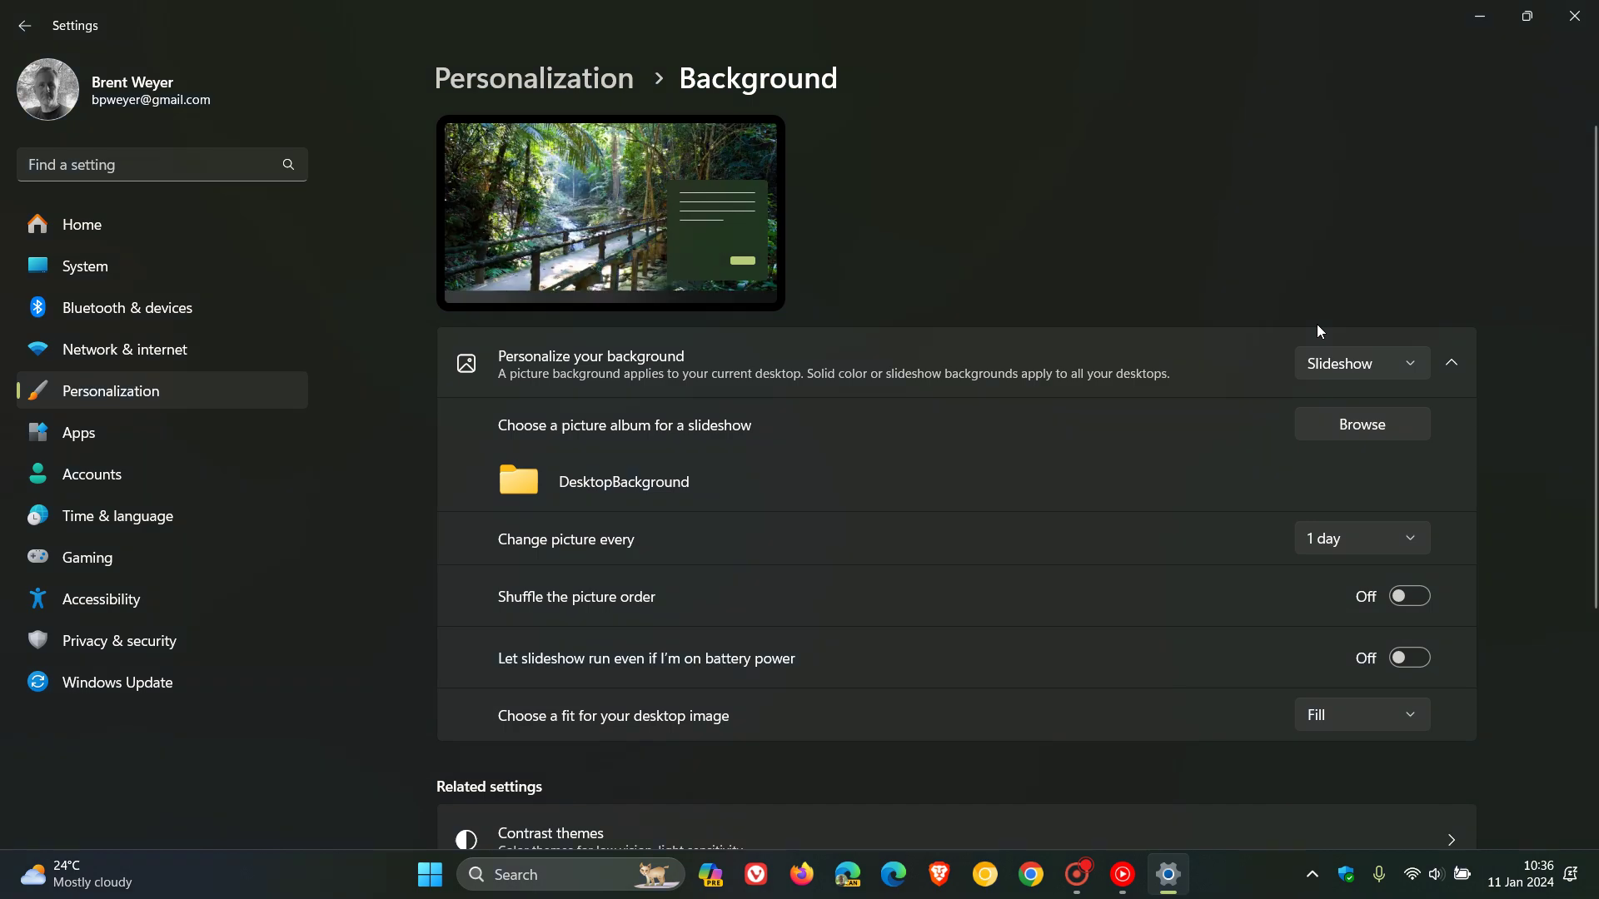
Step: Check the slideshow desktop, then set the background type back to Windows spotlight
click(1480, 25)
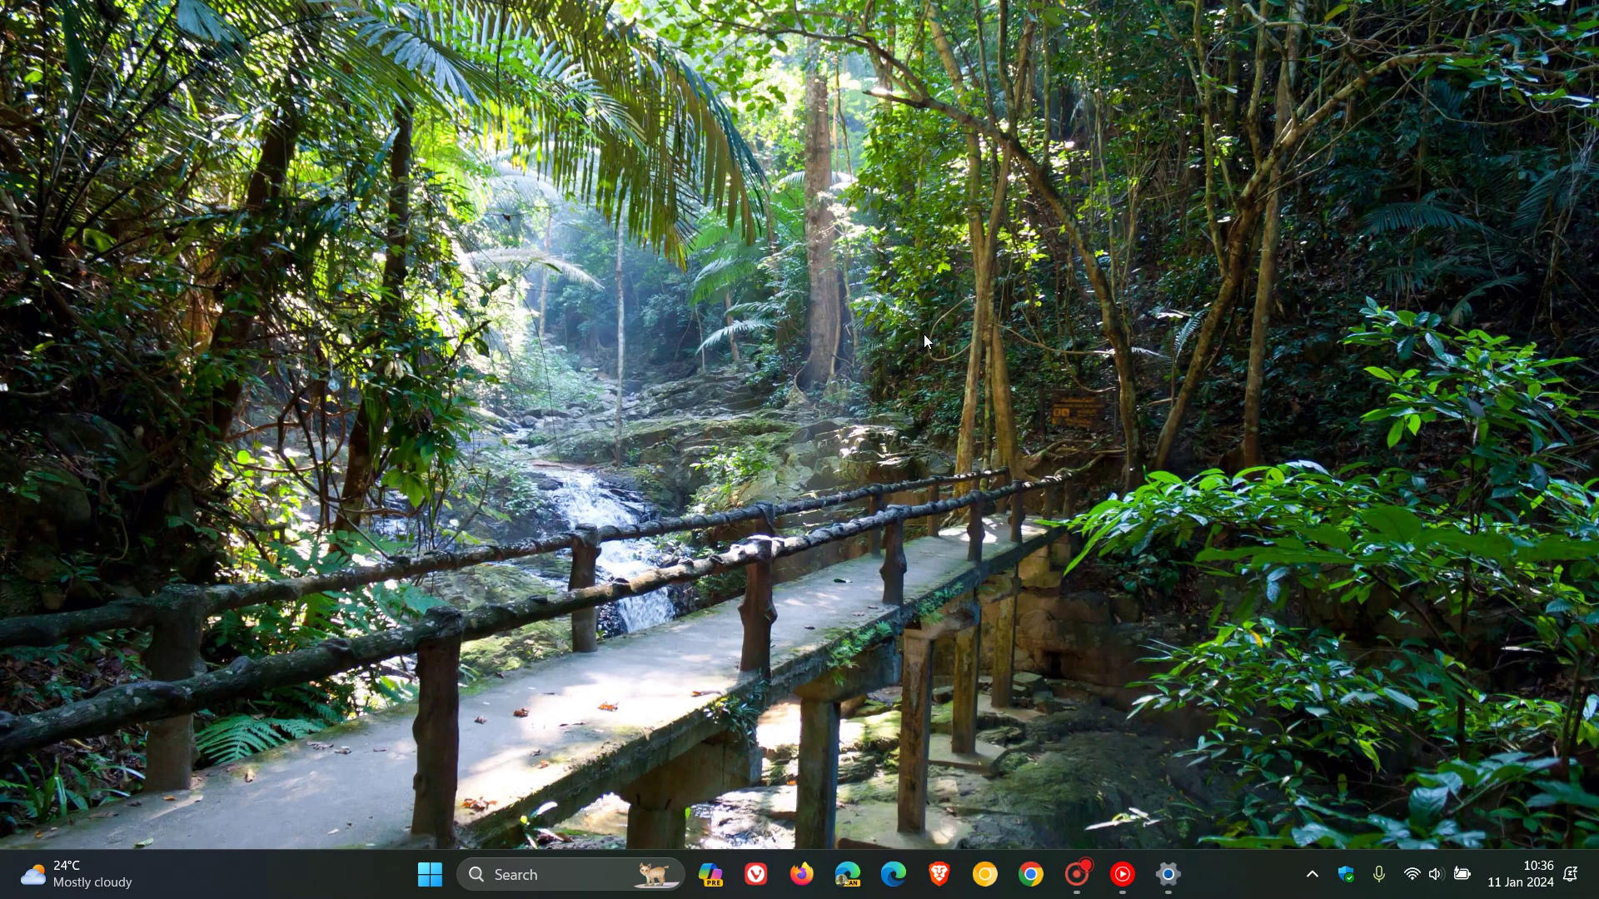
click(1168, 874)
click(1357, 368)
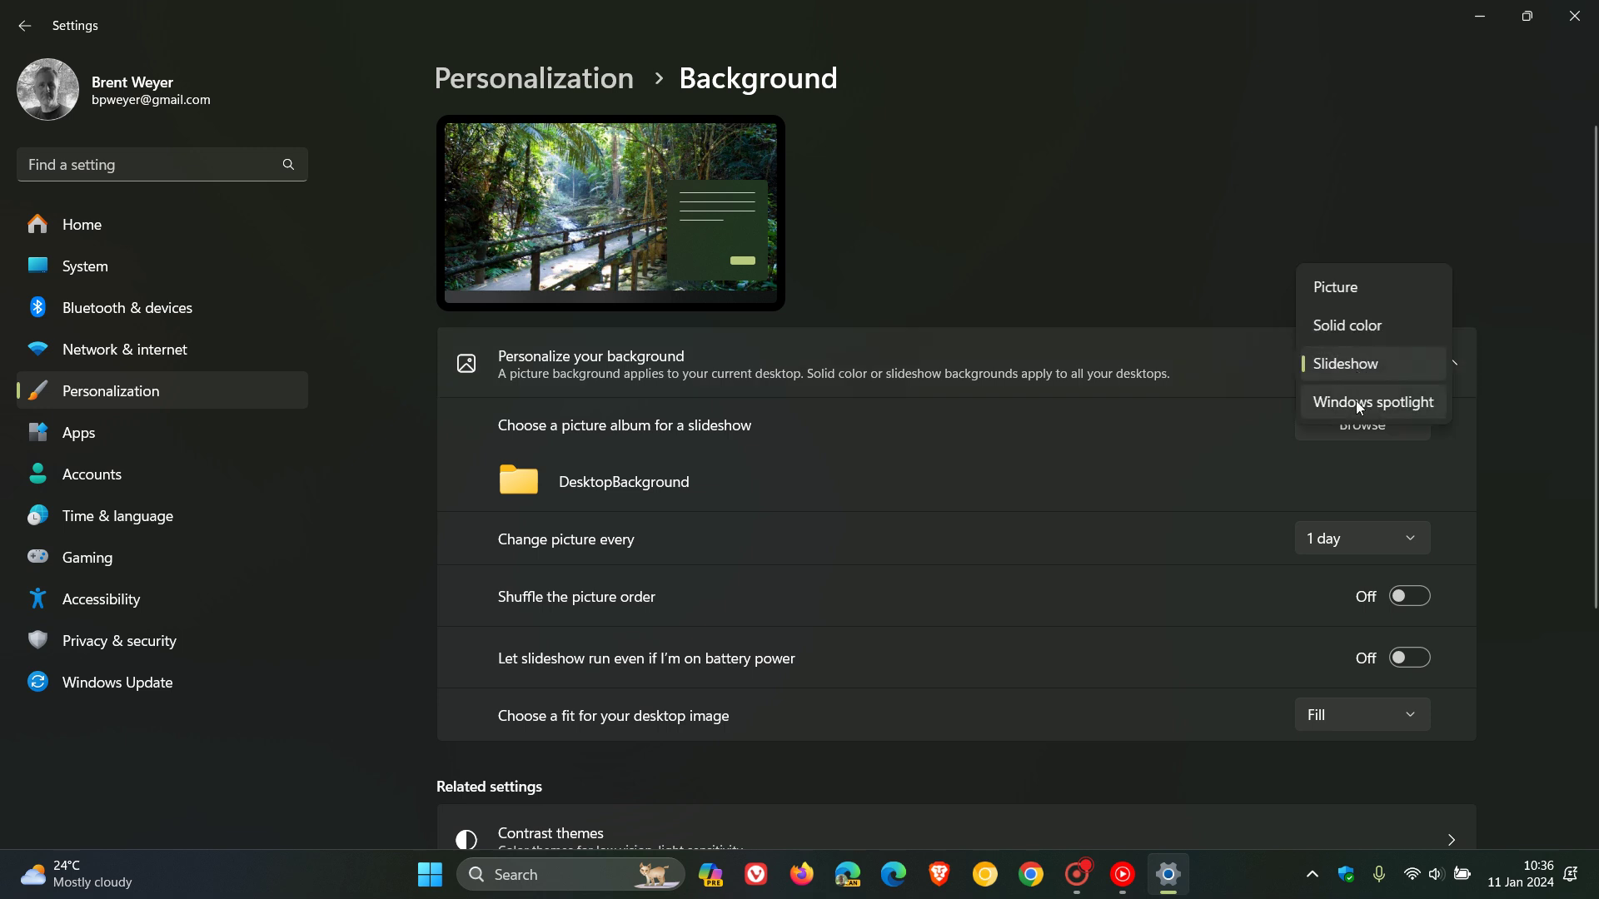
click(1356, 400)
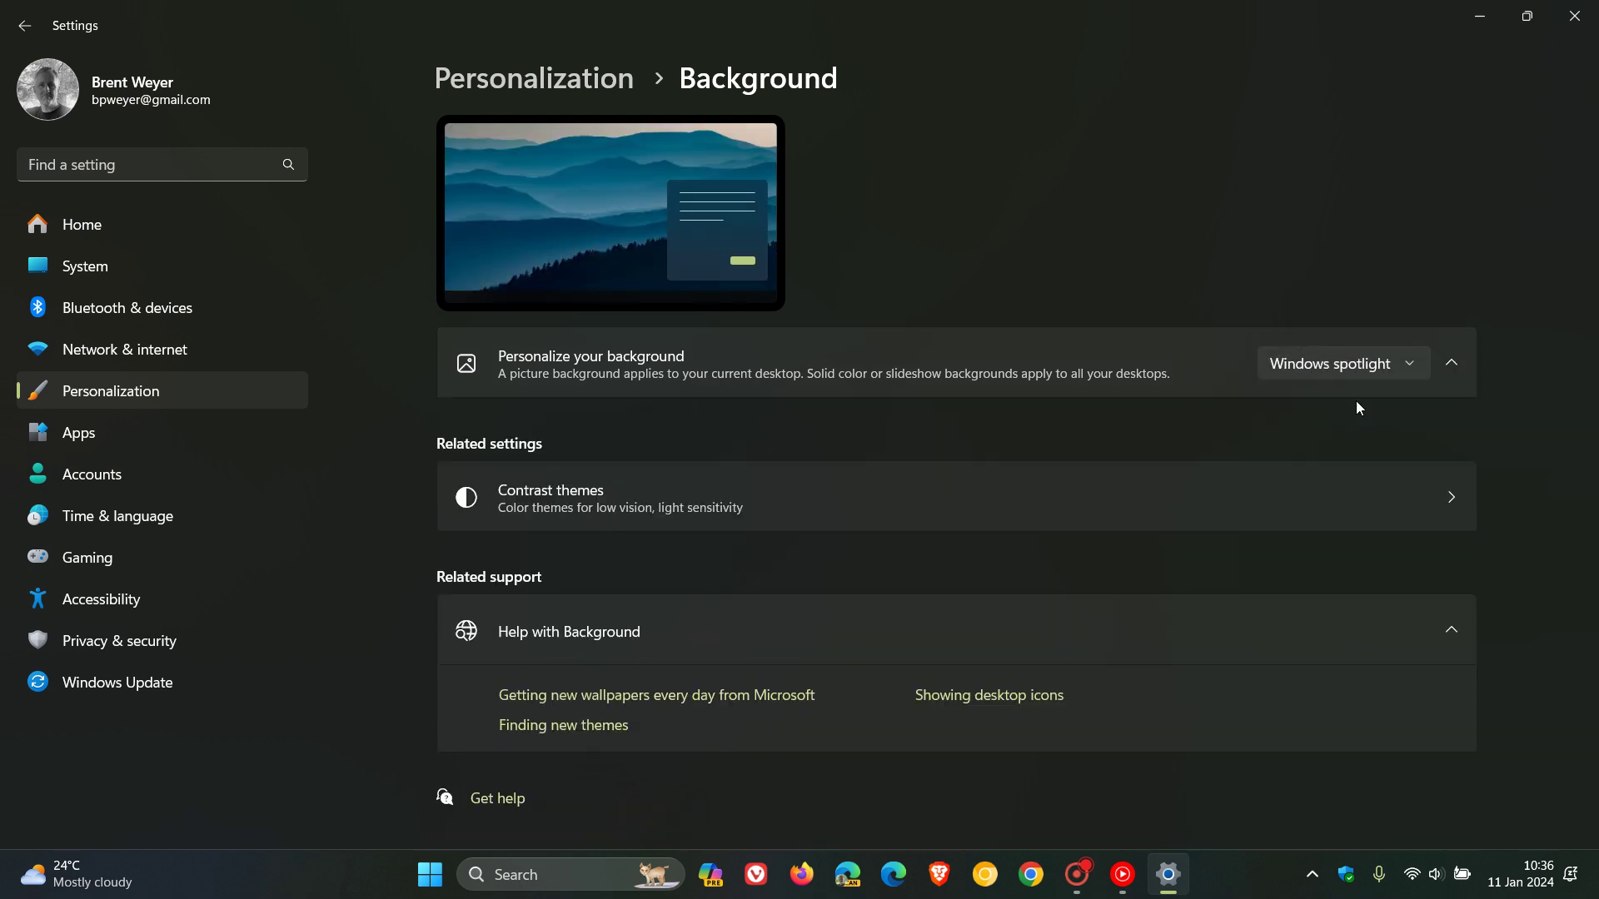
Step: Switch the Spotlight wallpaper to the rice-field picture from the desktop info panel
click(1477, 24)
click(1527, 55)
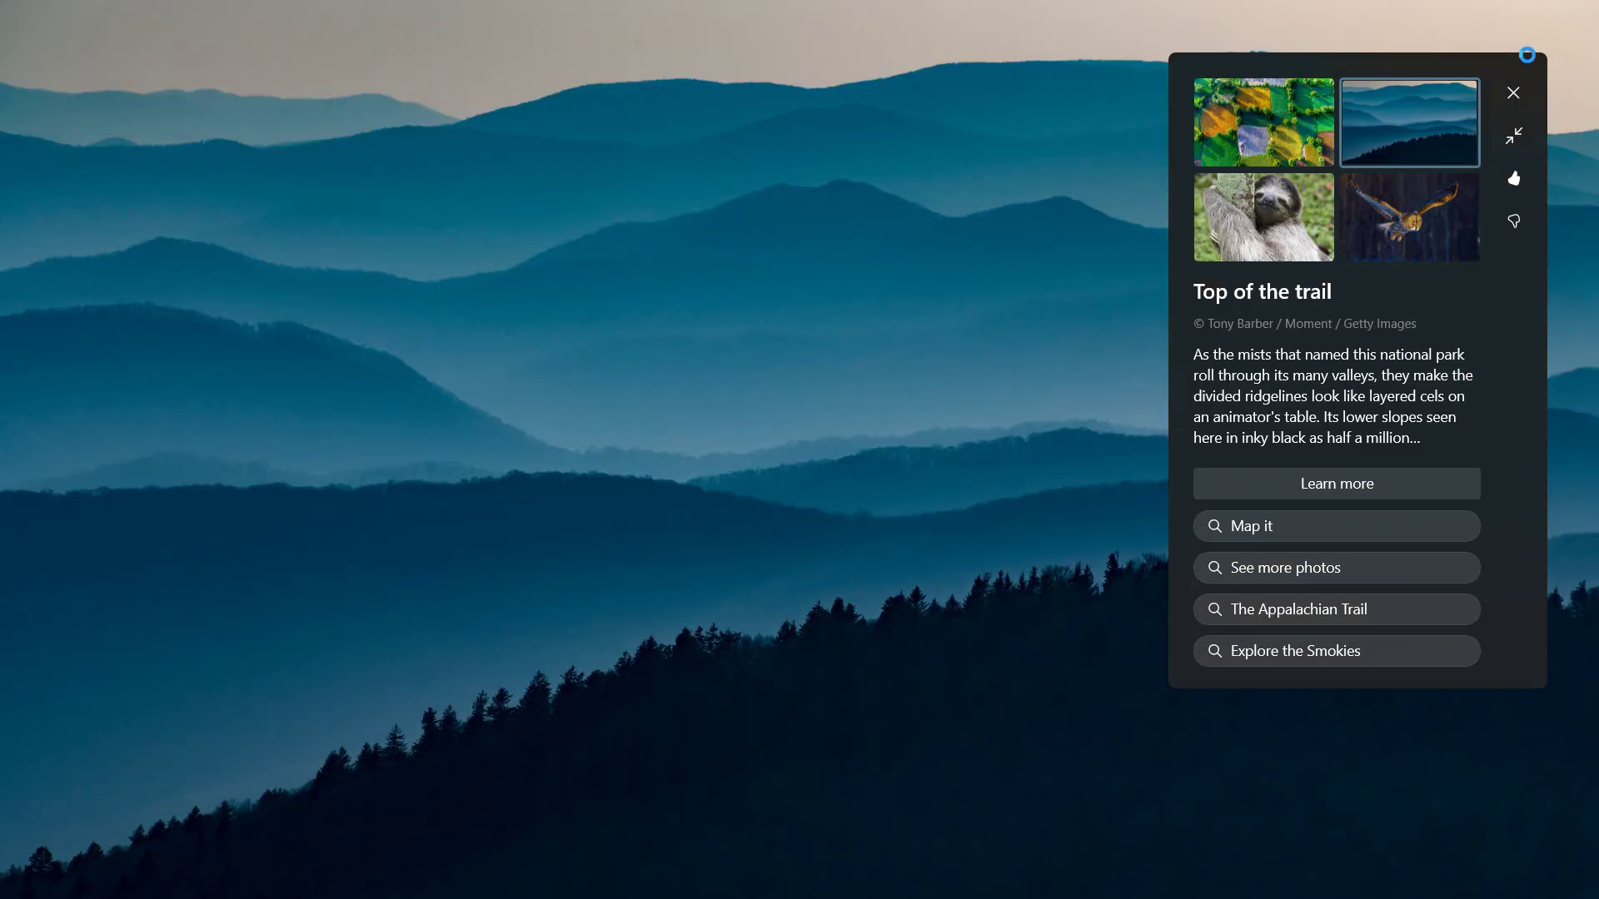
click(1263, 119)
click(926, 200)
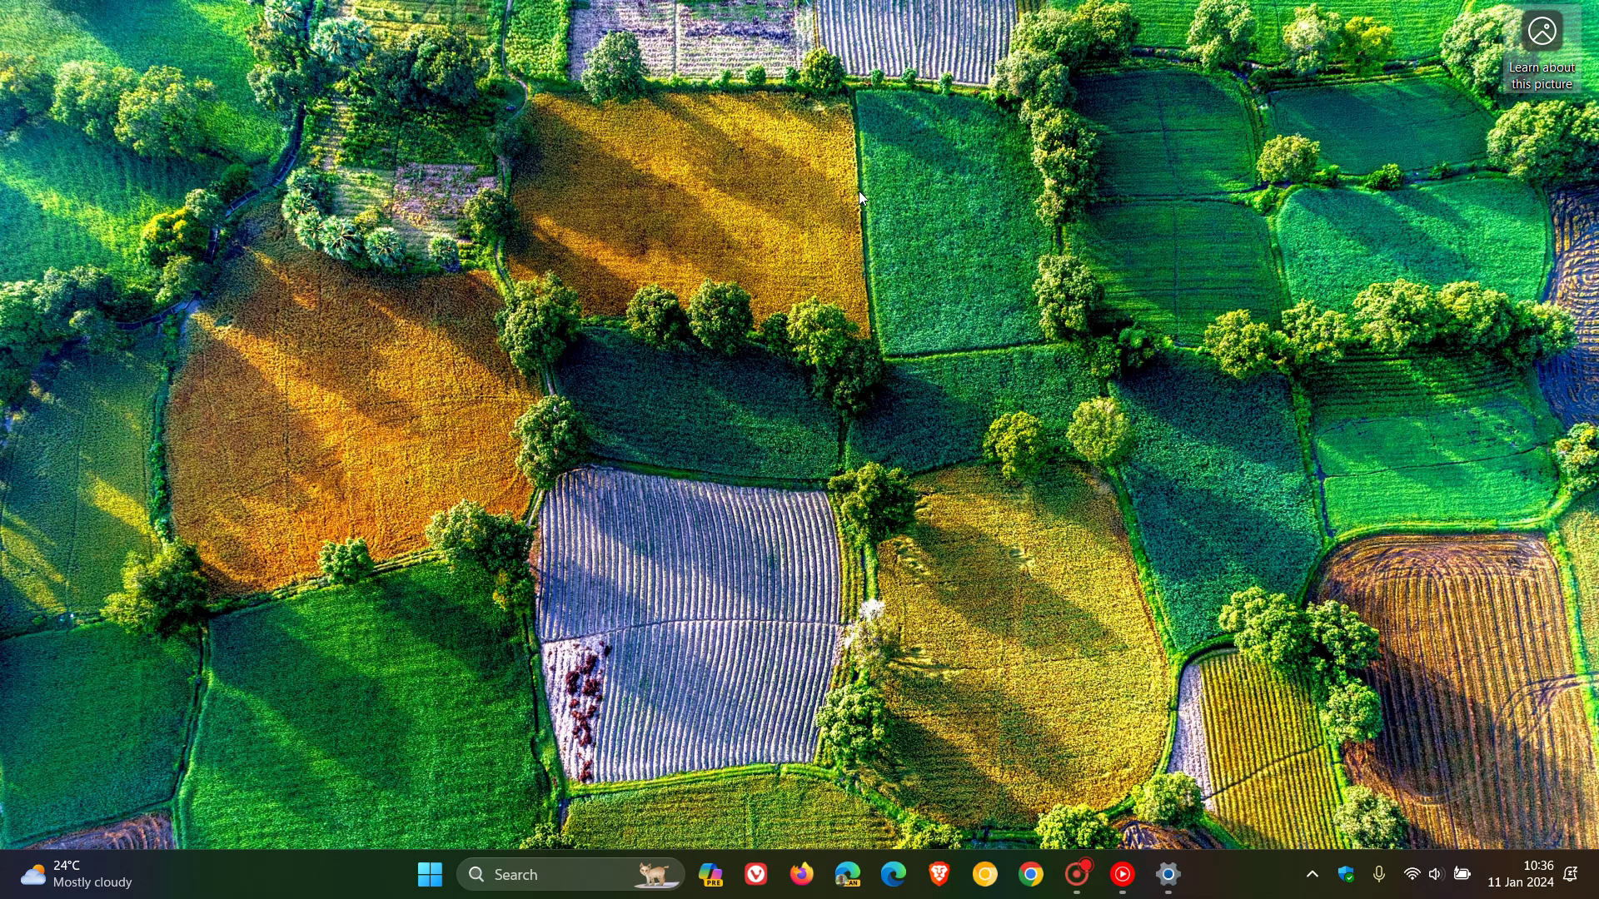